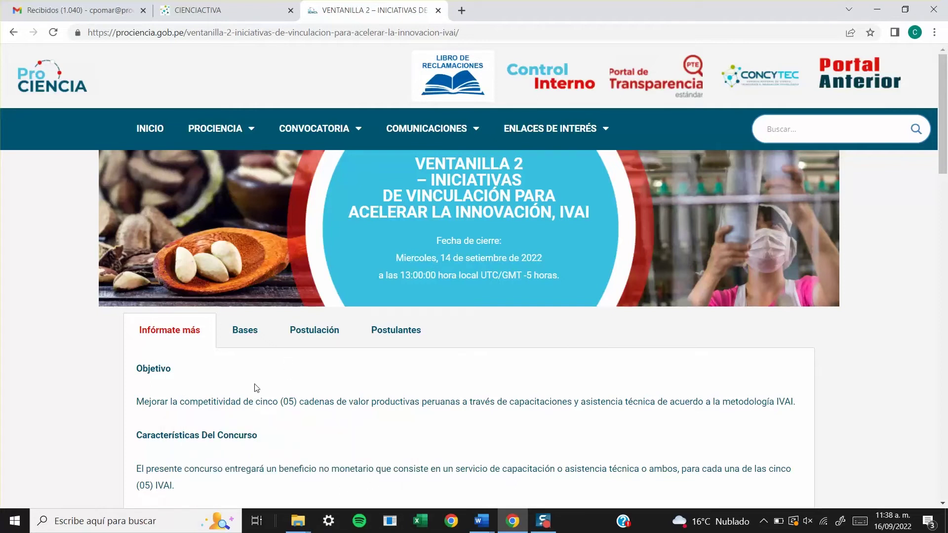
- Show the Postulación section of the Ventanilla 2 IVAI call with its application links
click(332, 338)
scroll(593, 390, down, 2)
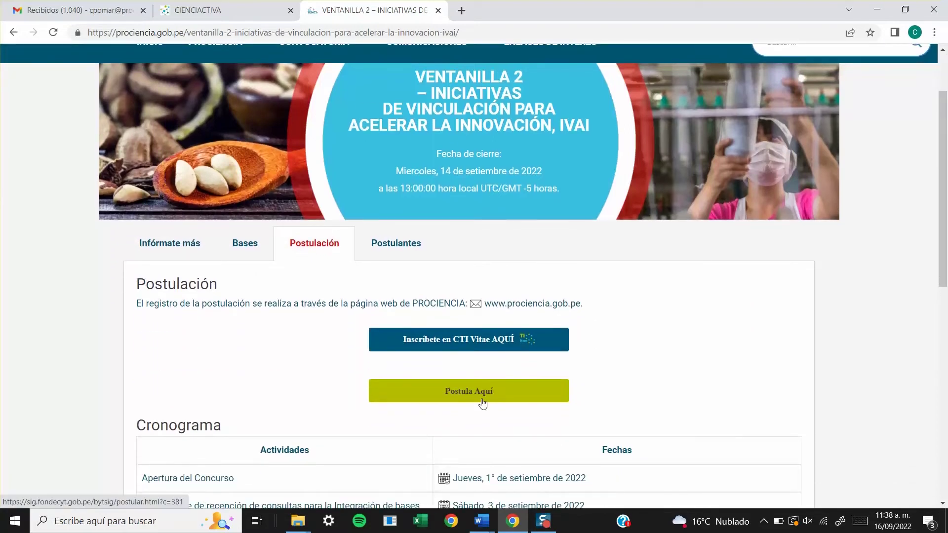
- Log into the postulation system through CTI Vitae with the user ID, password and reCAPTCHA
click(482, 400)
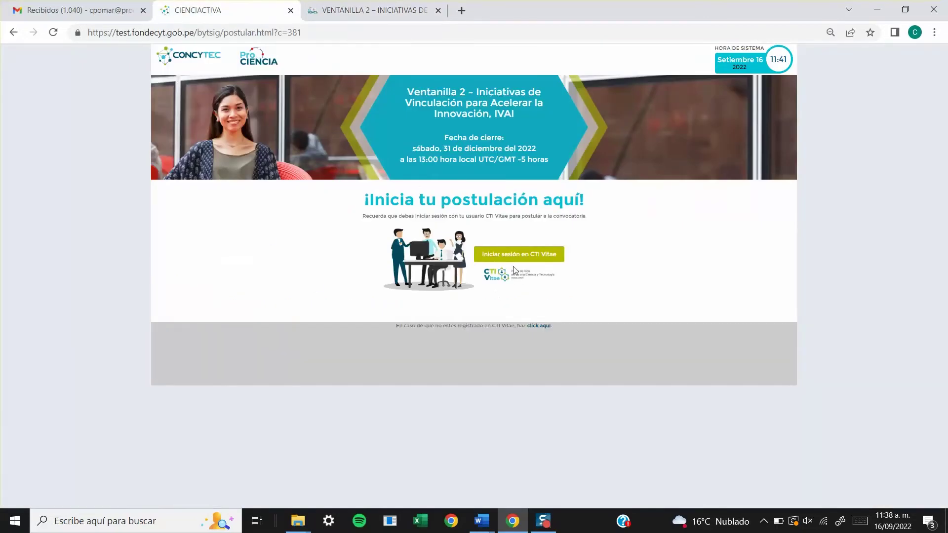
click(531, 261)
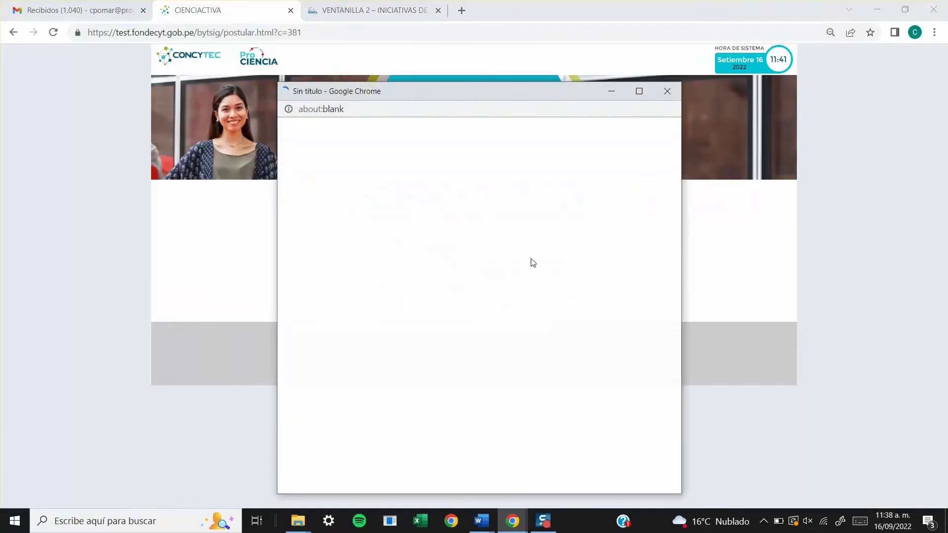
click(439, 288)
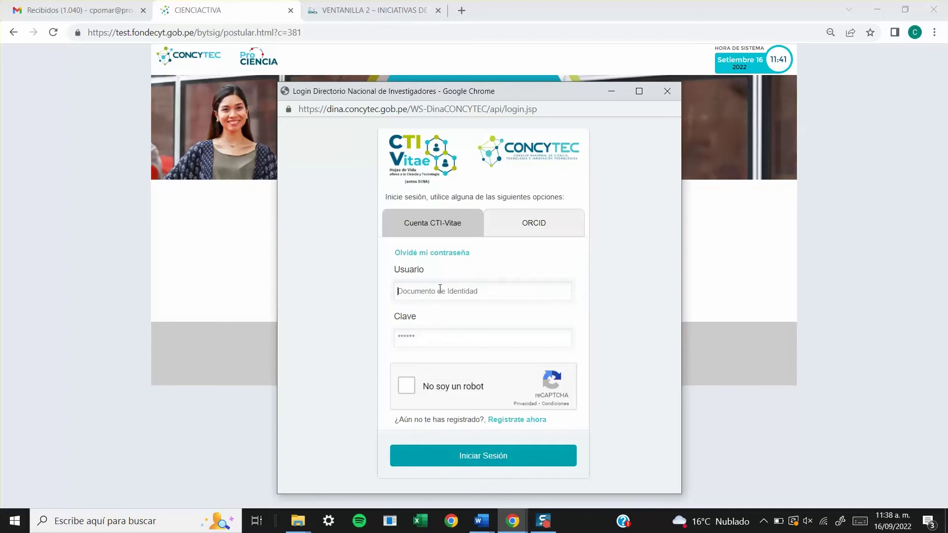
key(Tab)
text(*)
click(407, 385)
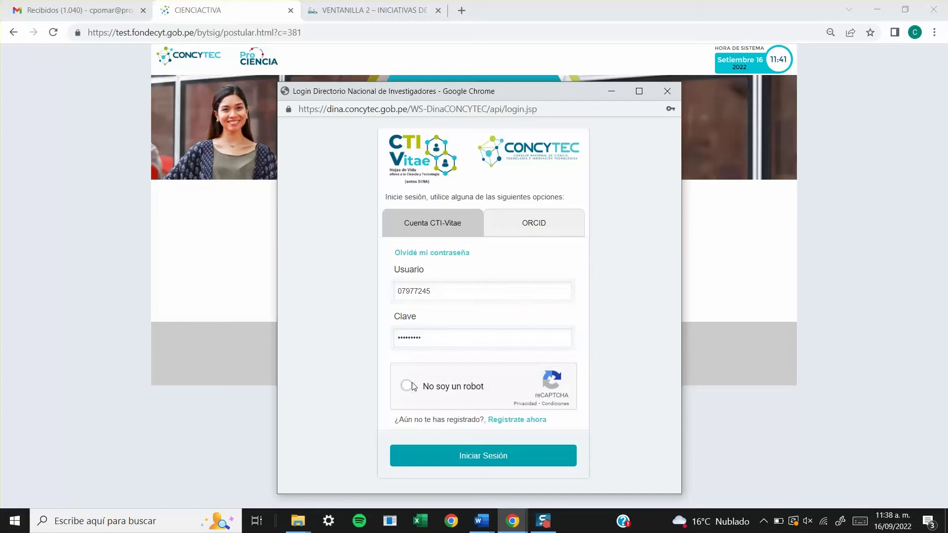
click(469, 458)
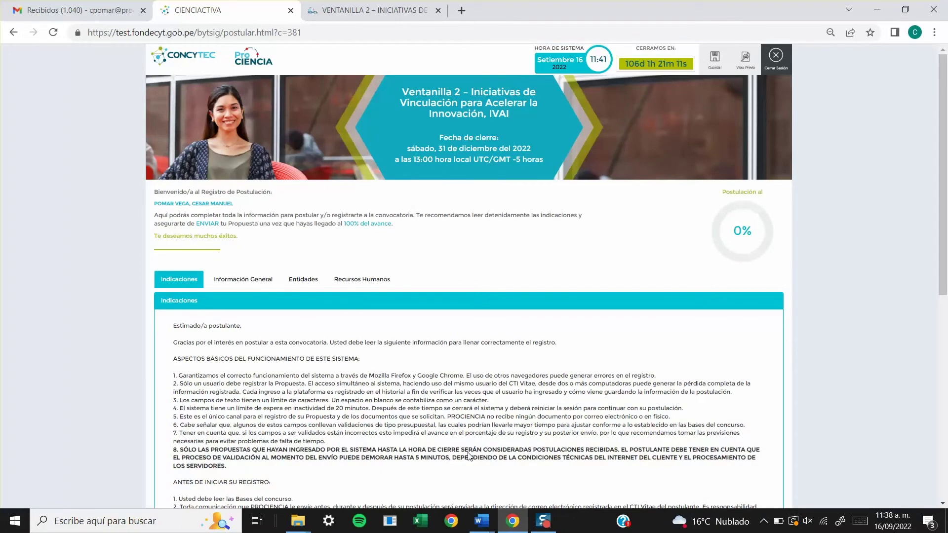
- Tick the sworn declaration checkbox at the bottom of Indicaciones and return to the top
scroll(414, 471, down, 1)
scroll(410, 447, down, 3)
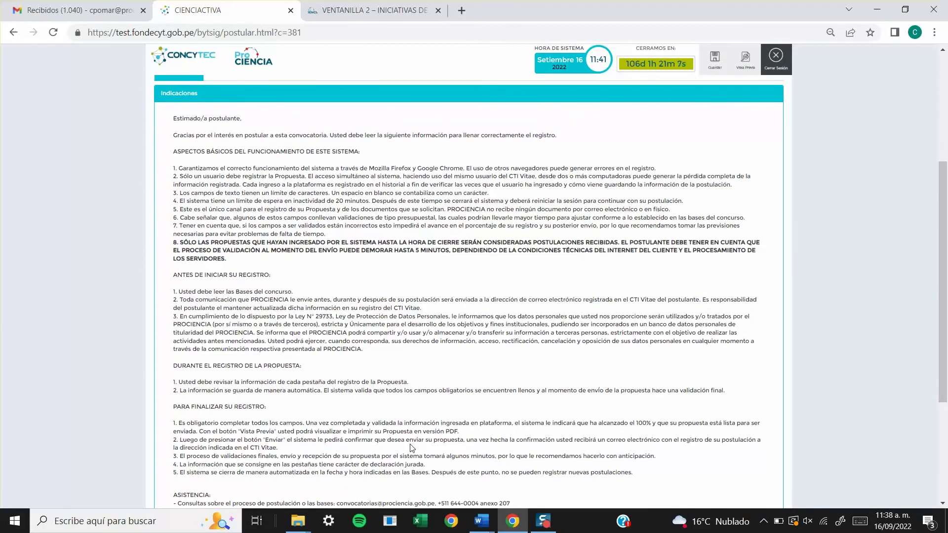
scroll(411, 447, down, 4)
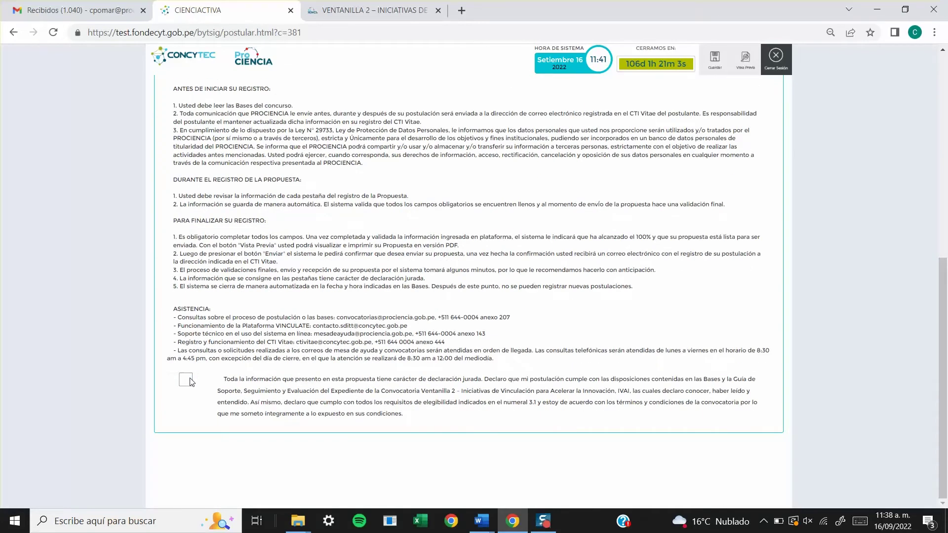
click(190, 380)
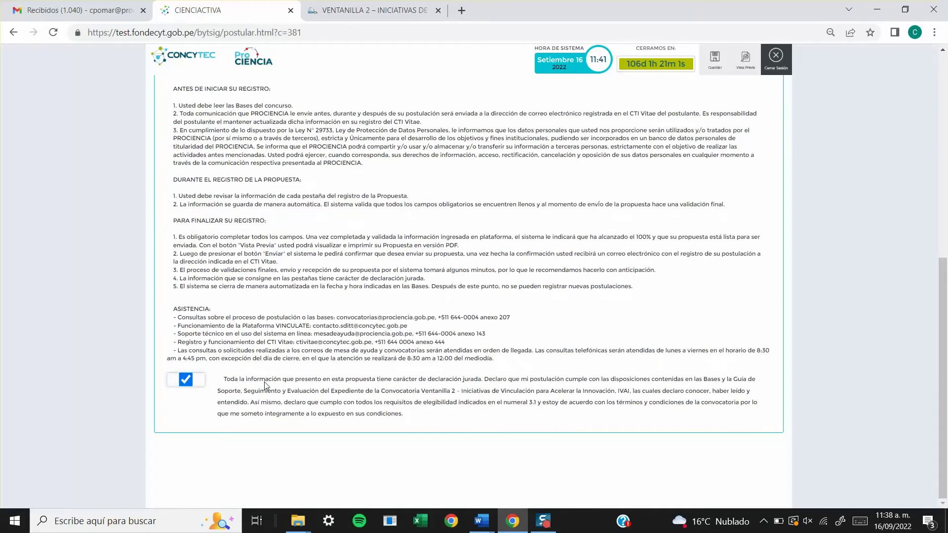
scroll(265, 386, up, 7)
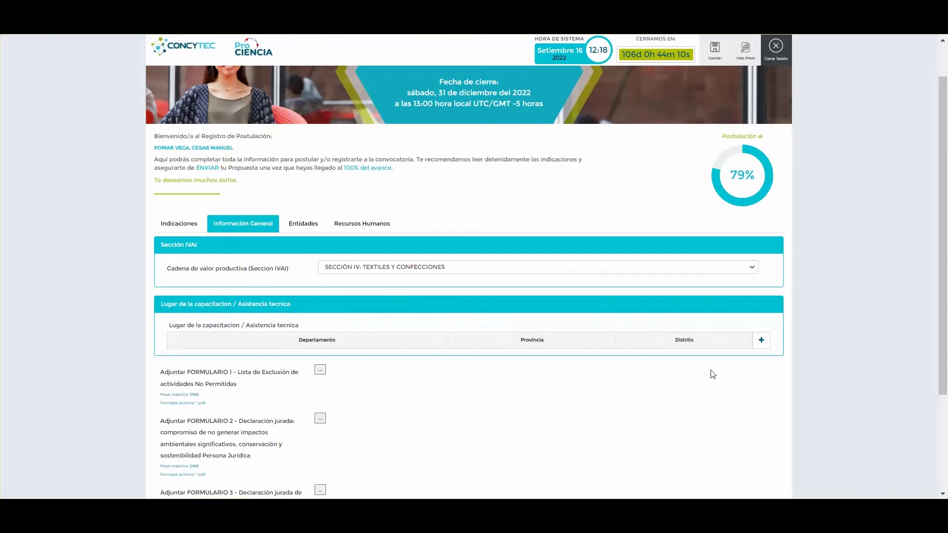
- Add a training location of AREQUIPA, CAYLLOMA, CHIVAY and save it
click(761, 339)
click(354, 117)
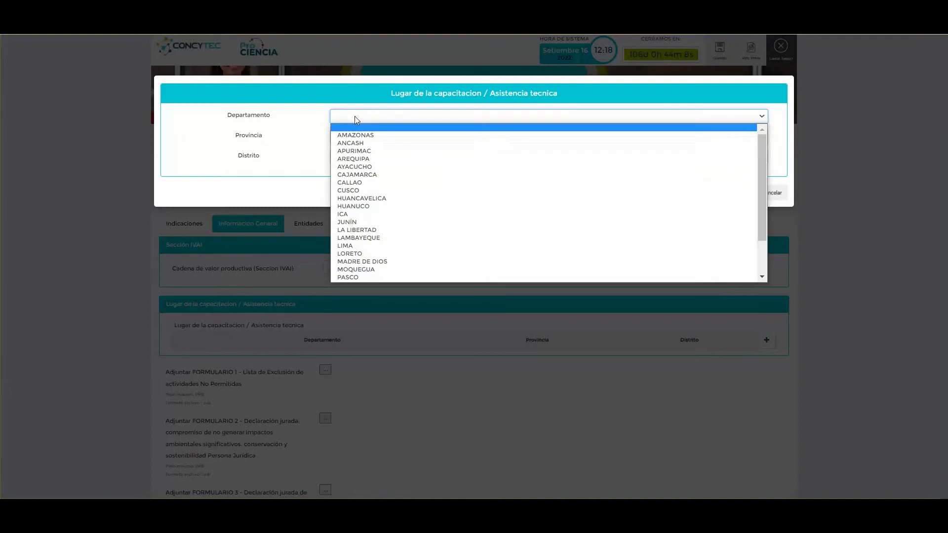
click(357, 155)
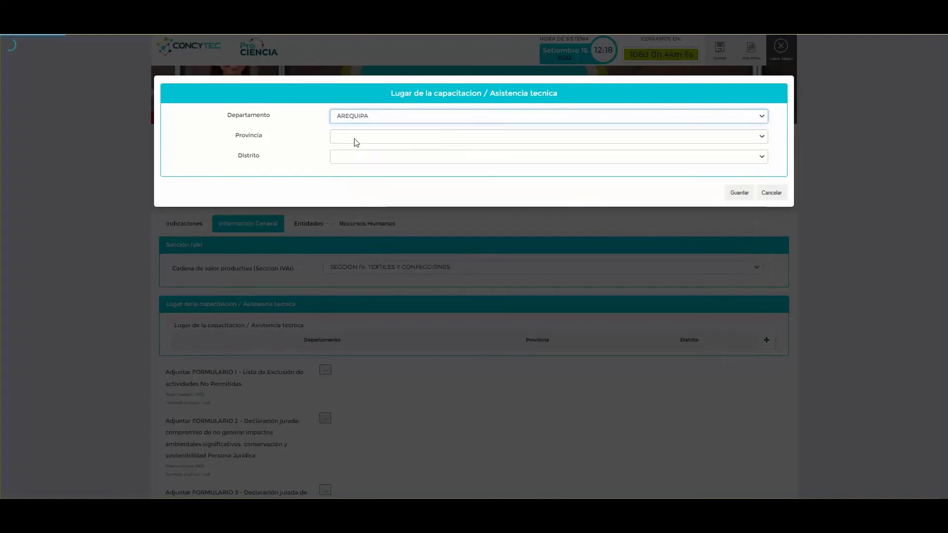
click(353, 138)
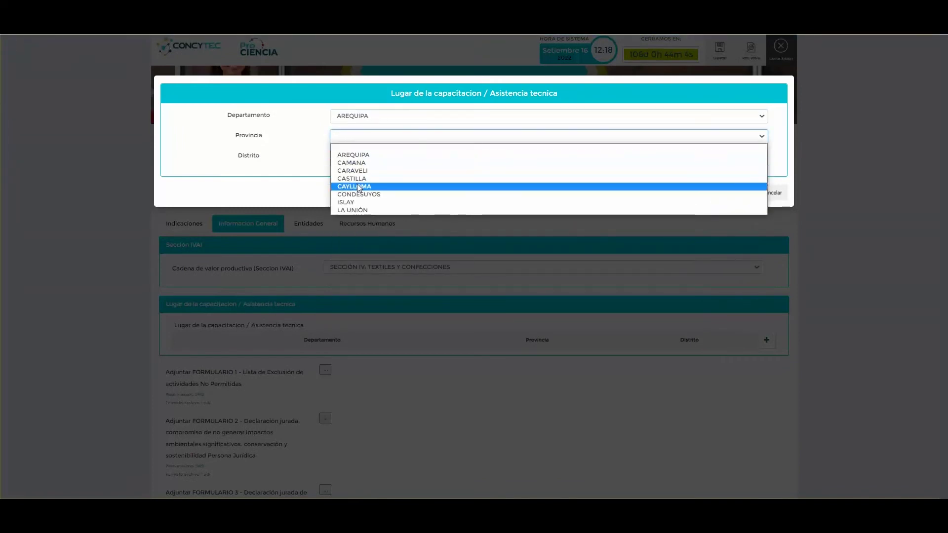
click(357, 185)
click(357, 158)
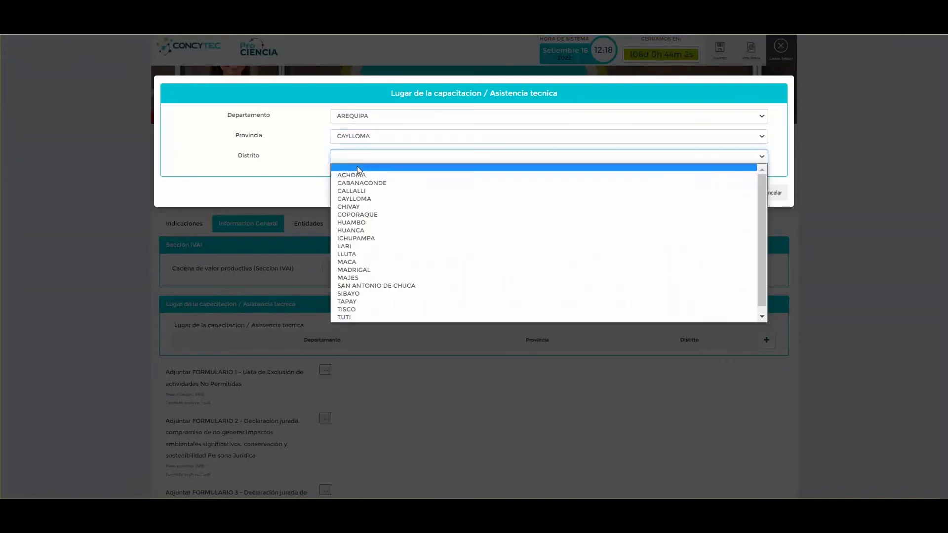
click(360, 207)
click(741, 194)
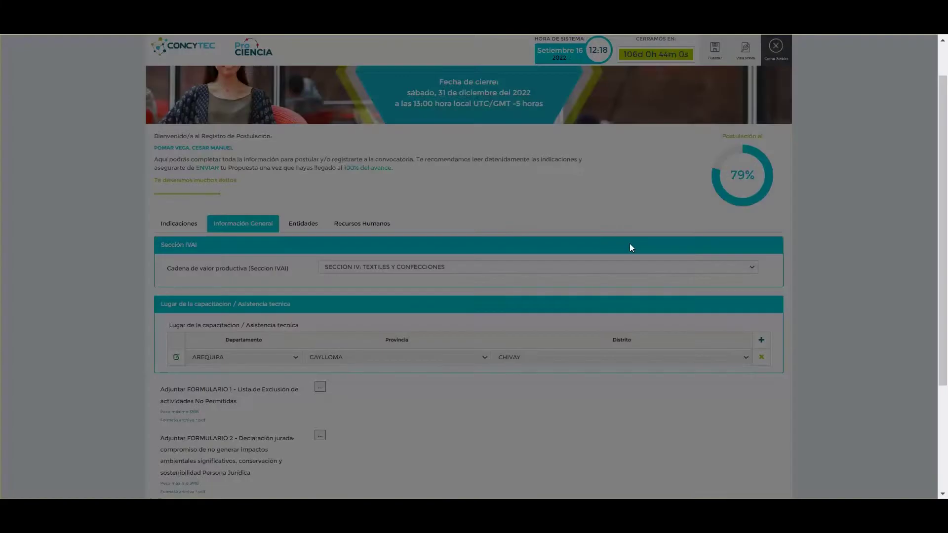
scroll(386, 402, down, 3)
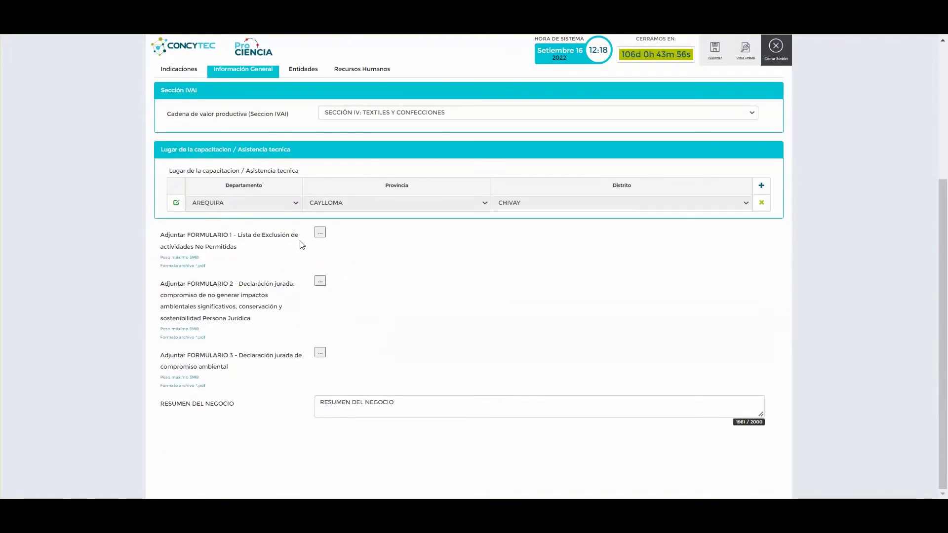
- Upload PRUEBA.pdf as FORMULARIO 3, the environmental commitment declaration
click(320, 353)
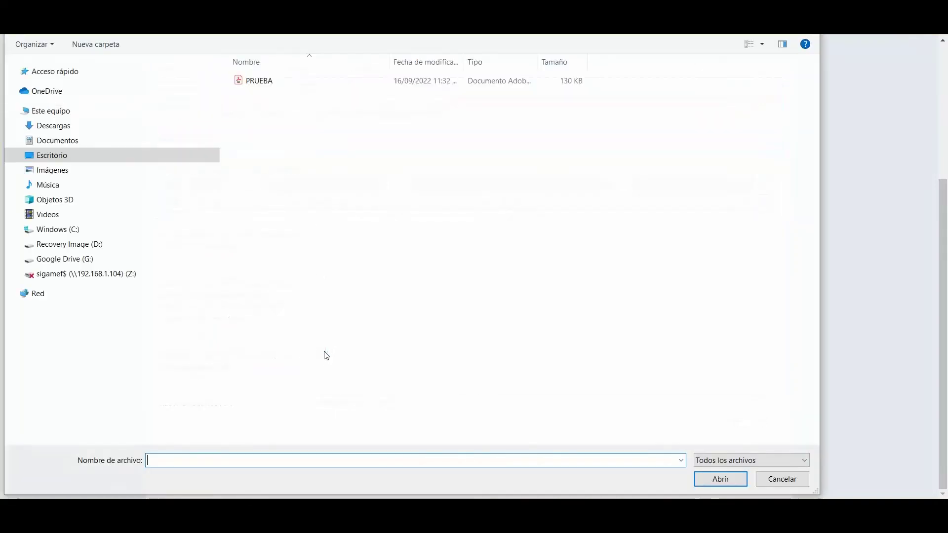
click(262, 81)
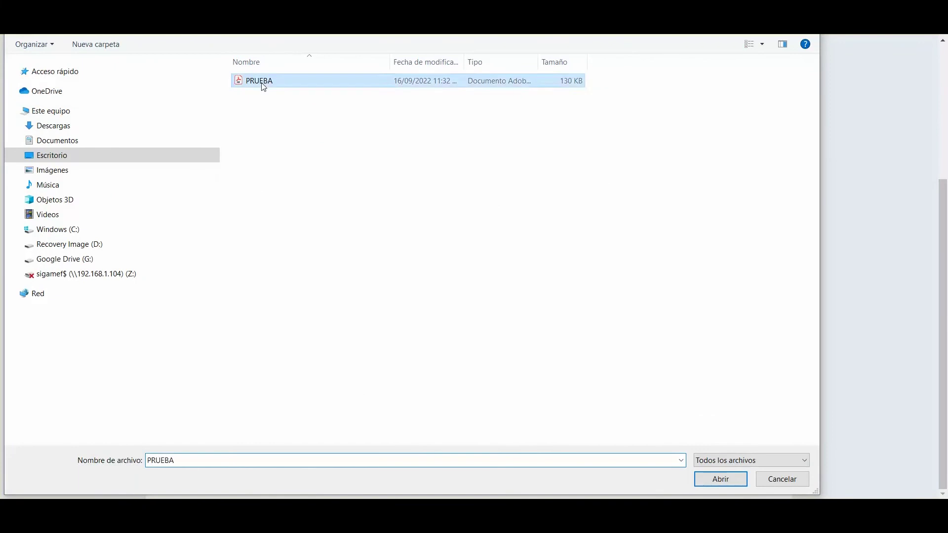
click(730, 480)
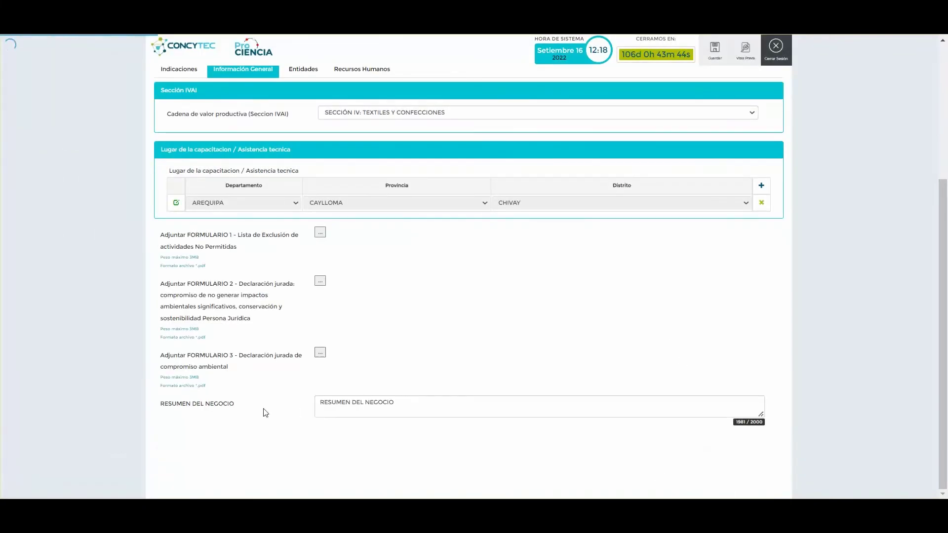
- Click into and out of RESUMEN DEL NEGOCIO, then go to the Entidades section
click(410, 404)
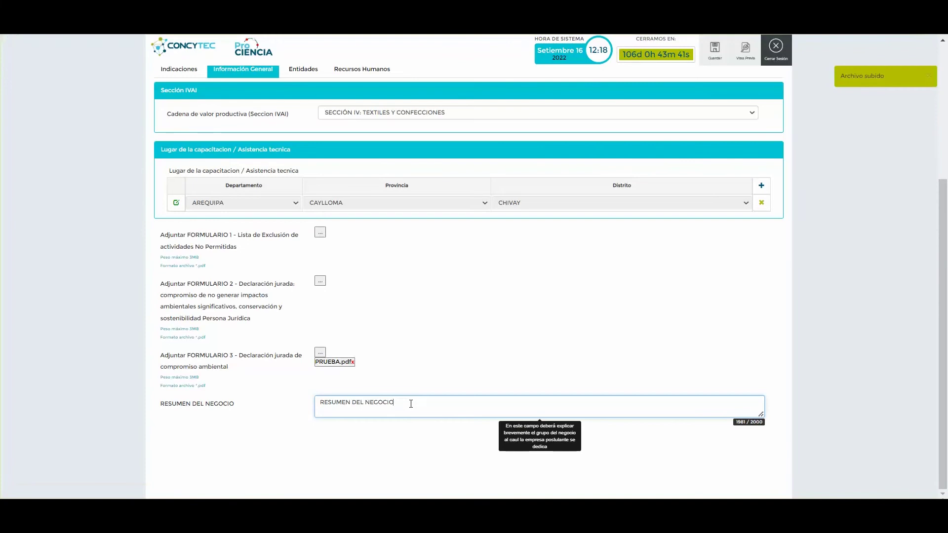
click(401, 438)
click(303, 69)
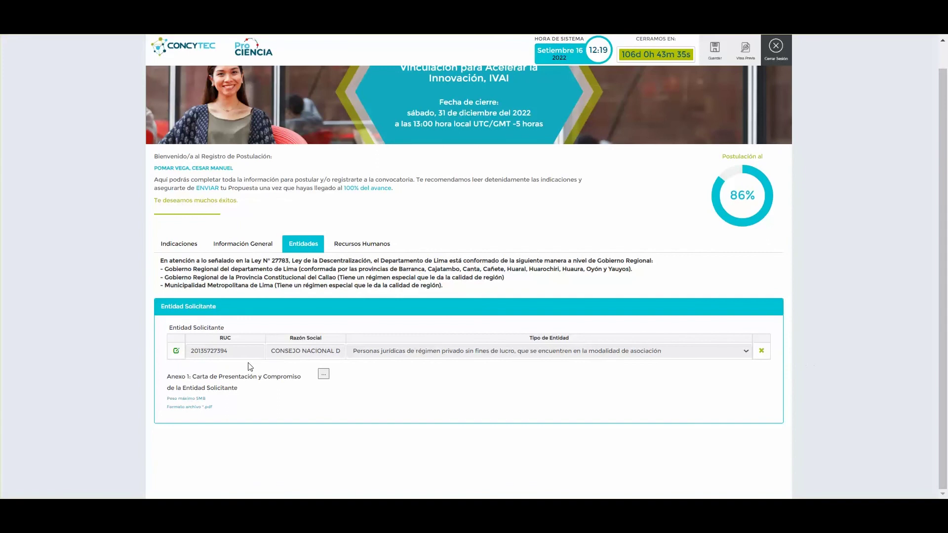
- Edit the applicant entity: look up its RUC, set Categoría Criadores and nonprofit association type
click(175, 351)
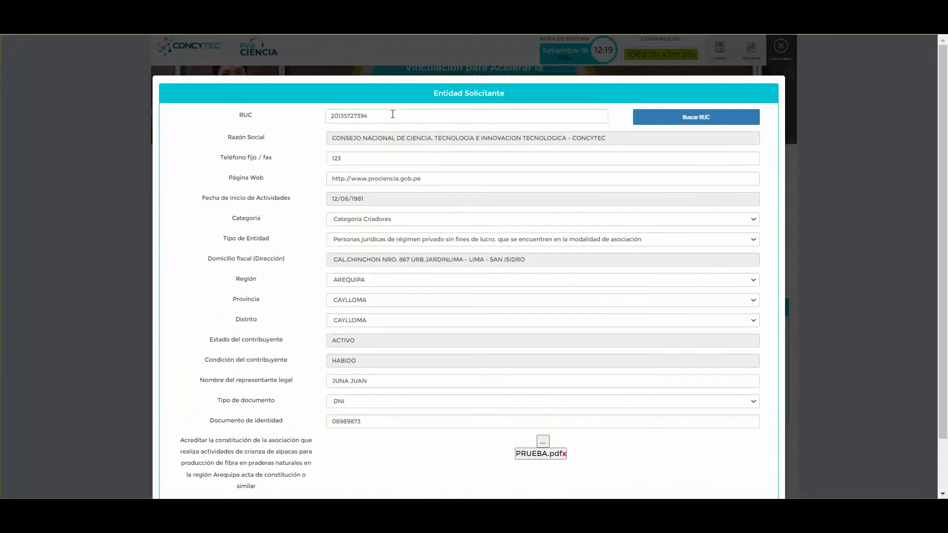
click(667, 121)
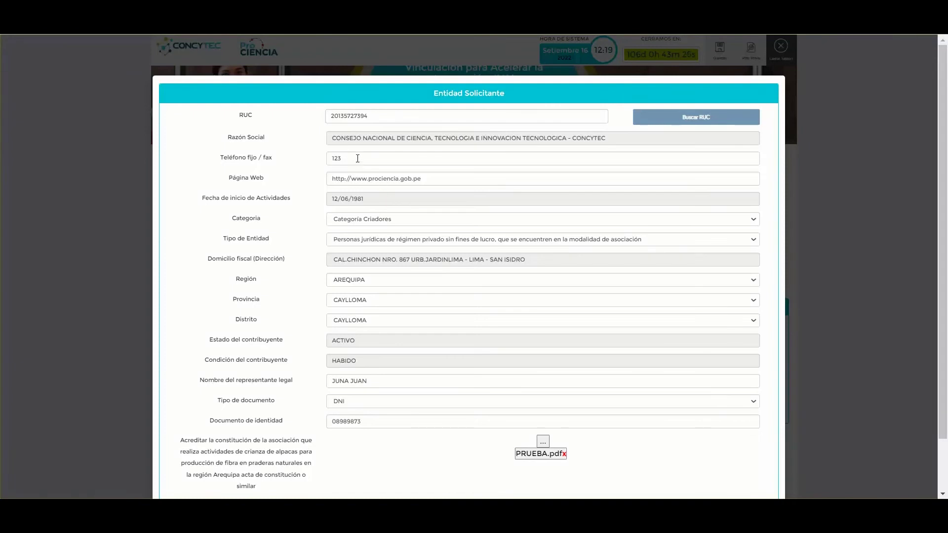
click(428, 223)
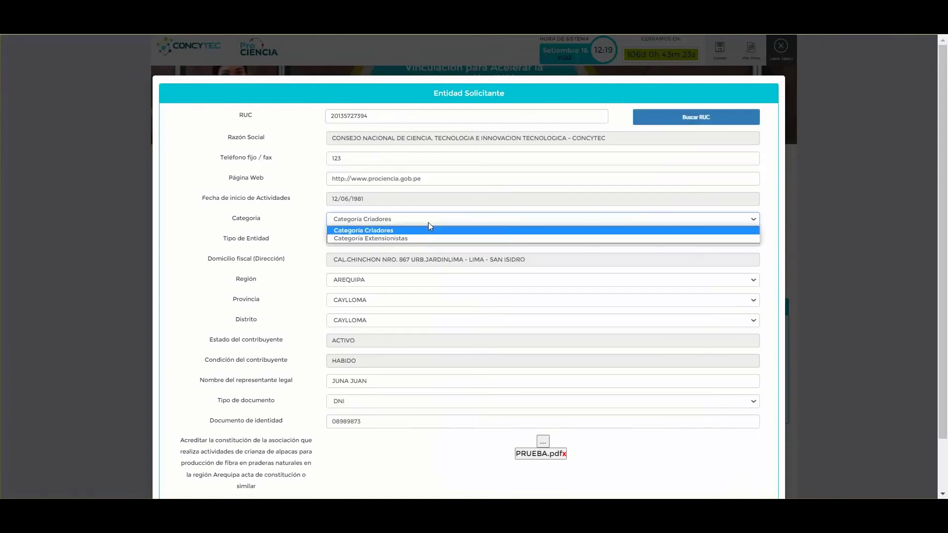
click(402, 231)
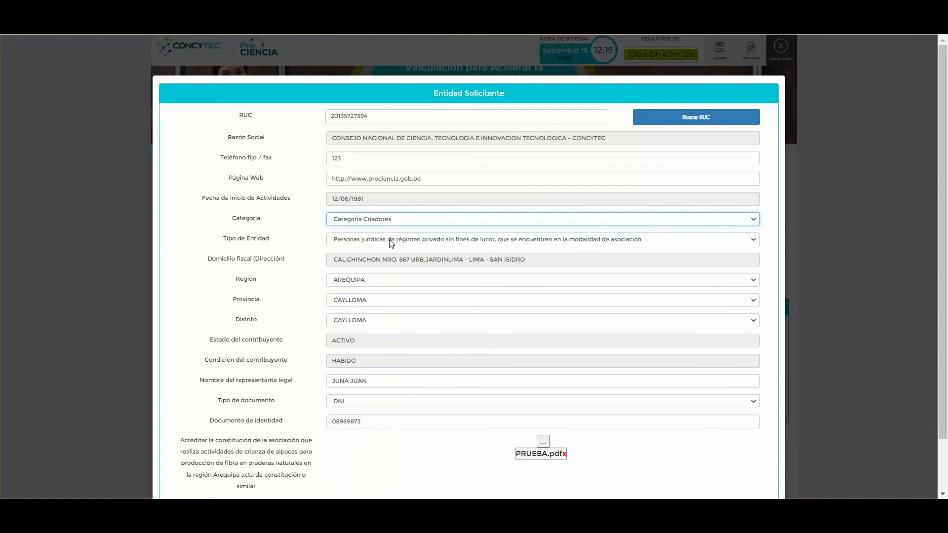
click(389, 239)
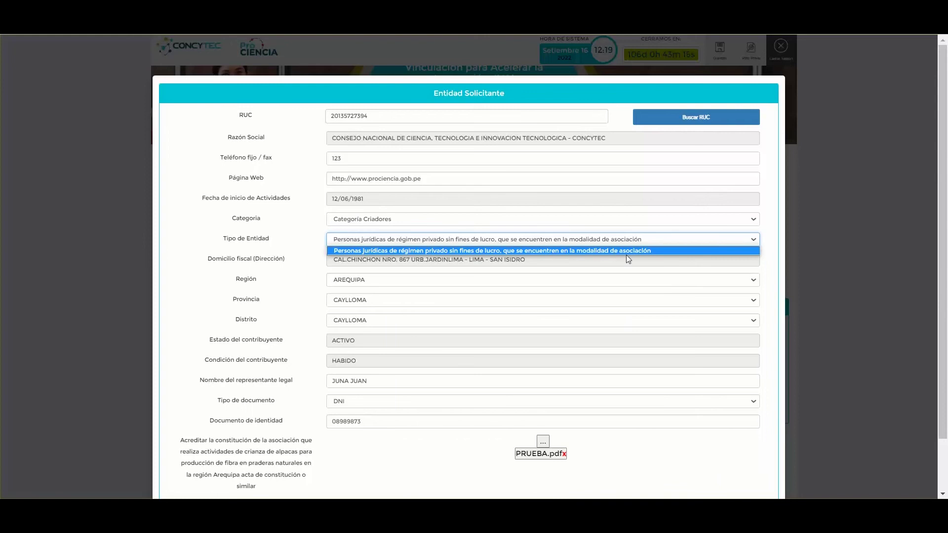
click(677, 254)
scroll(539, 462, down, 2)
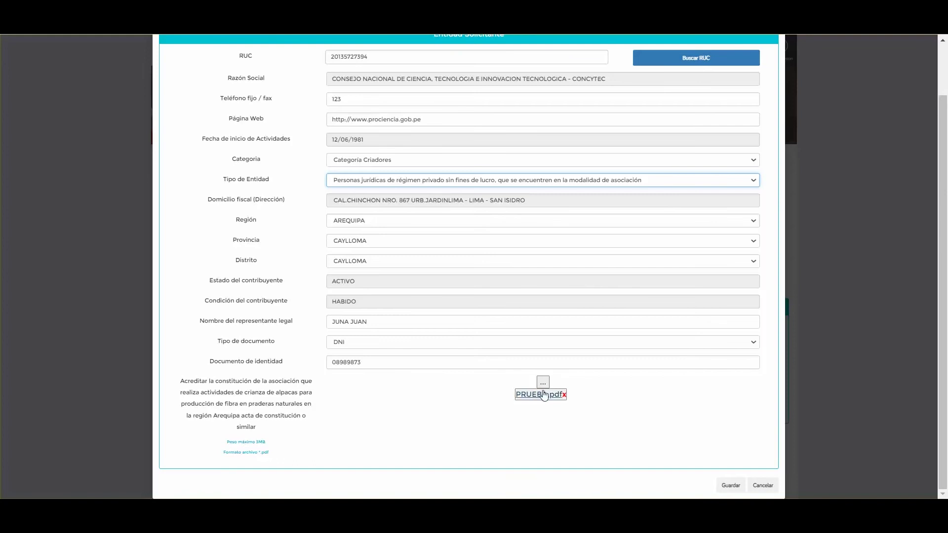
- Replace the constitution document with PRUEBA.pdf and save the entity
click(564, 396)
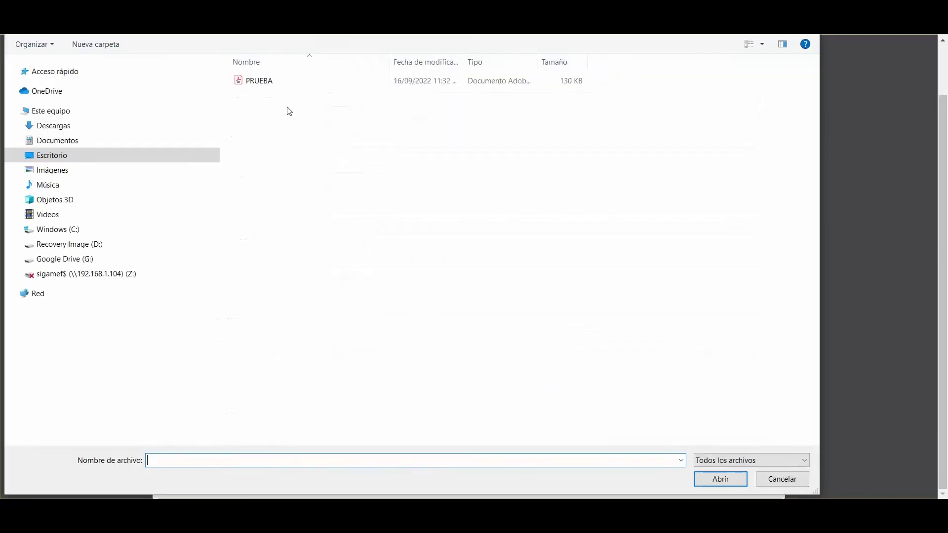
click(271, 81)
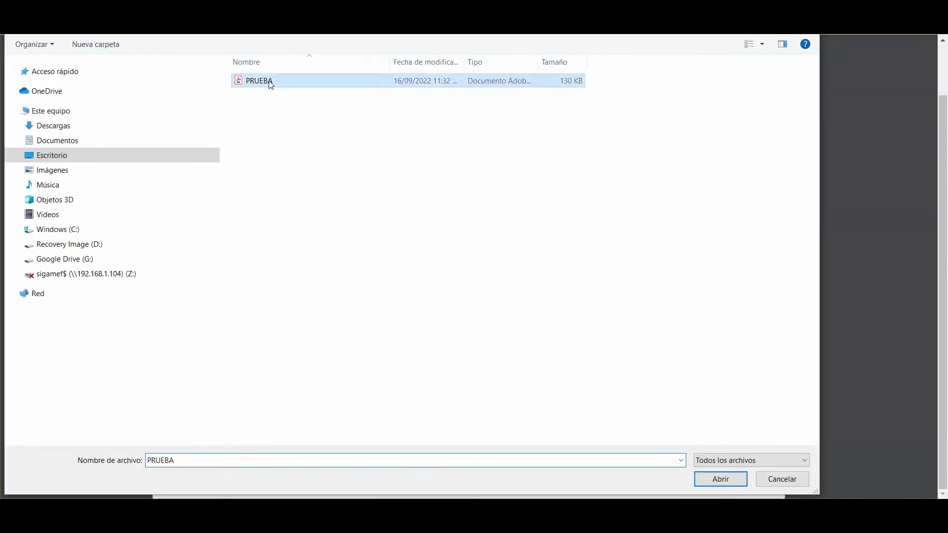
click(721, 482)
scroll(570, 415, down, 1)
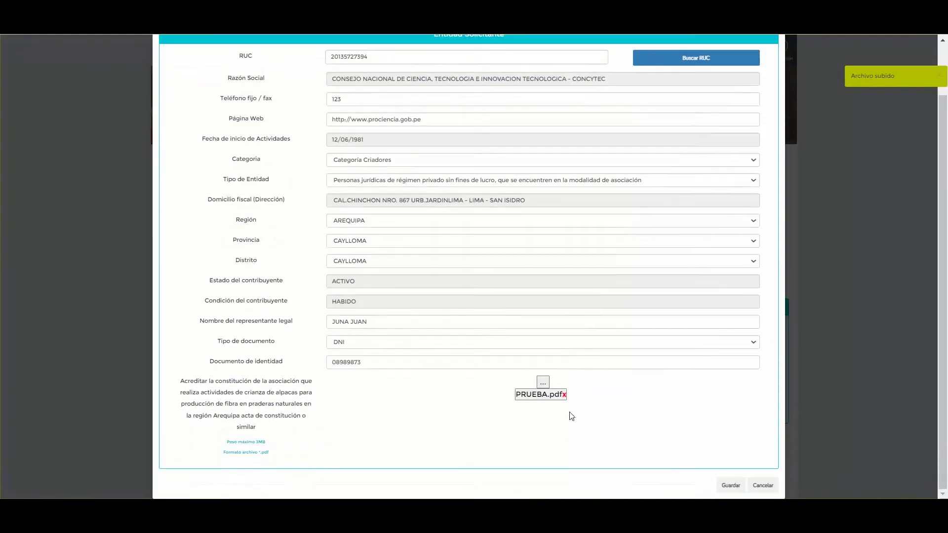
click(727, 486)
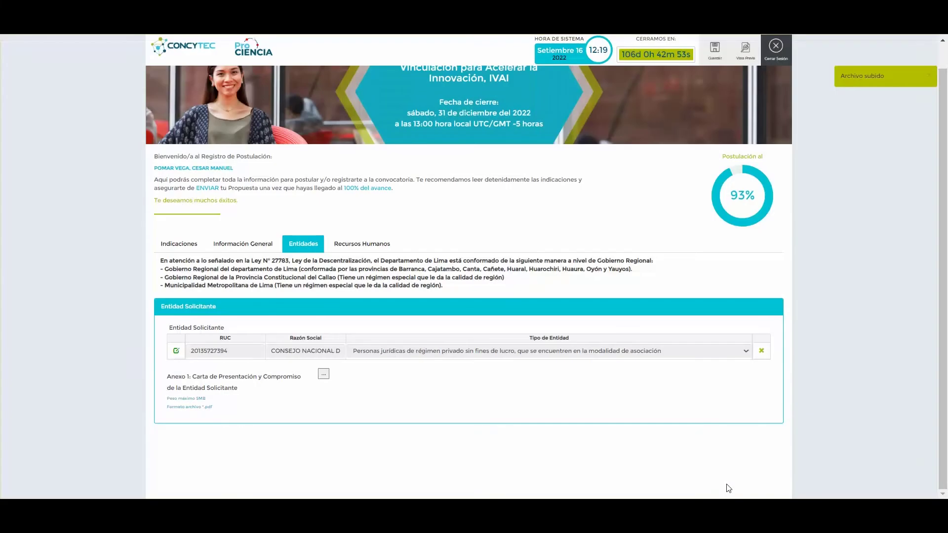
- In Recursos Humanos, replace the Anexo 2 file with PRUEBA.pdf
click(350, 244)
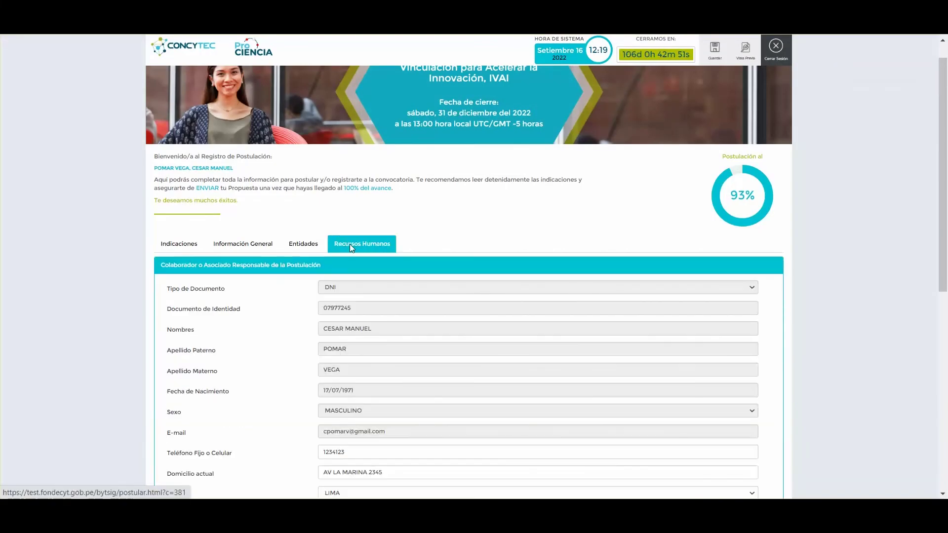
scroll(344, 335, down, 2)
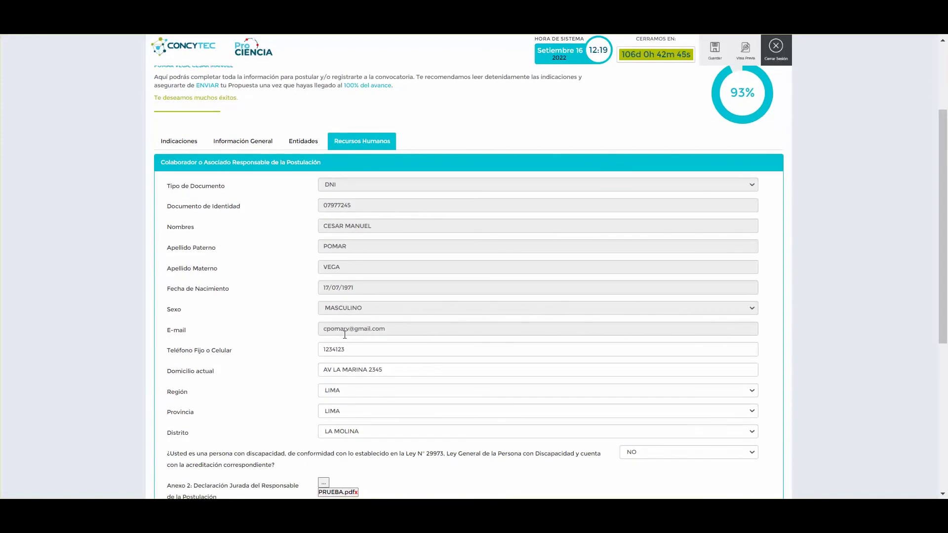
scroll(344, 334, down, 1)
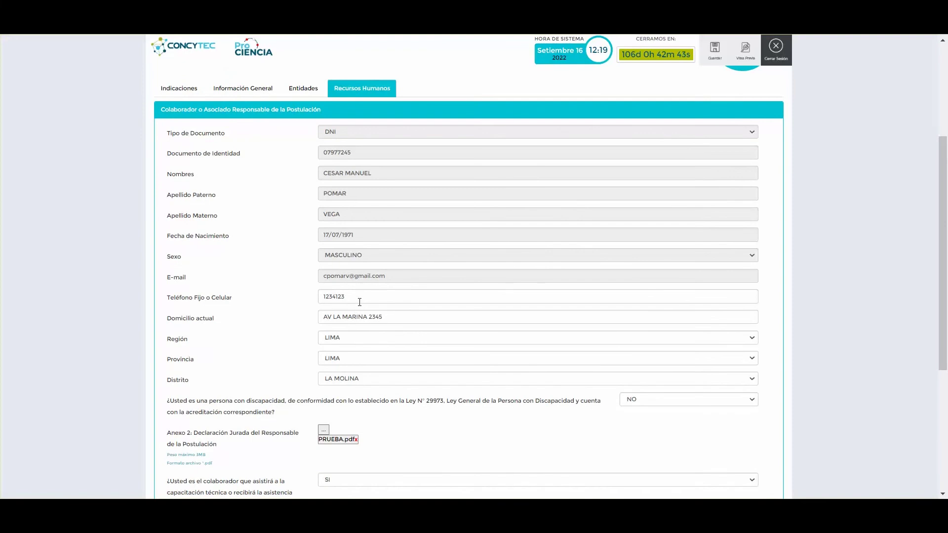
click(356, 439)
click(324, 430)
click(257, 80)
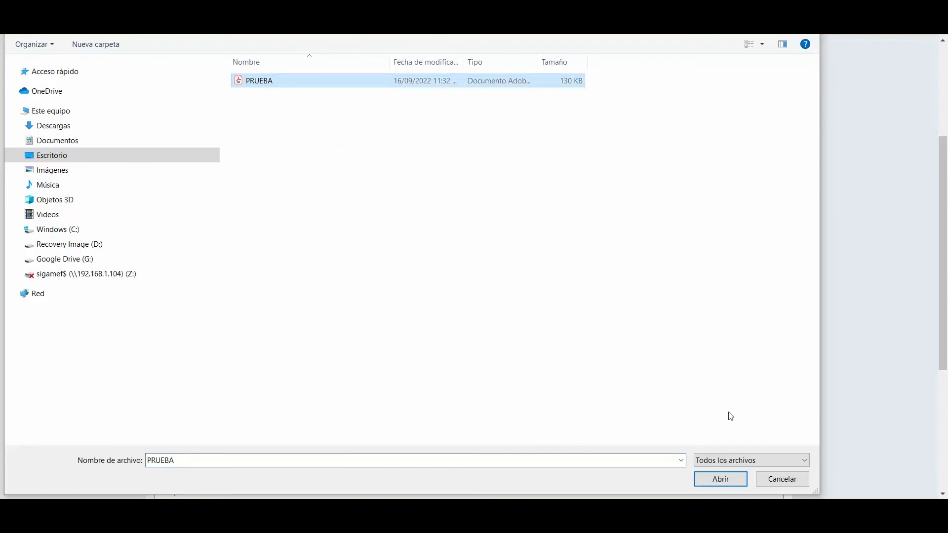
click(715, 478)
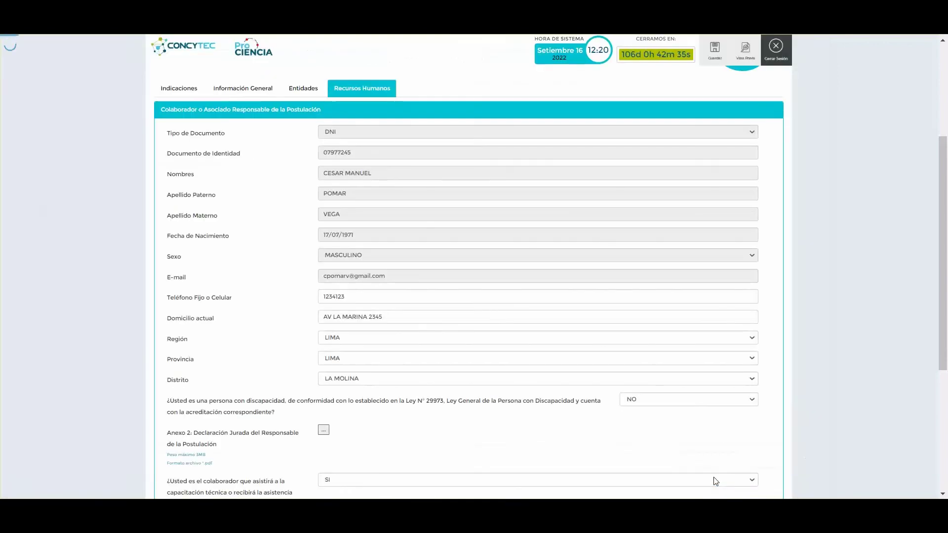
- Keep SI for attending the technical training and start a new collaborator entry
scroll(609, 434, down, 3)
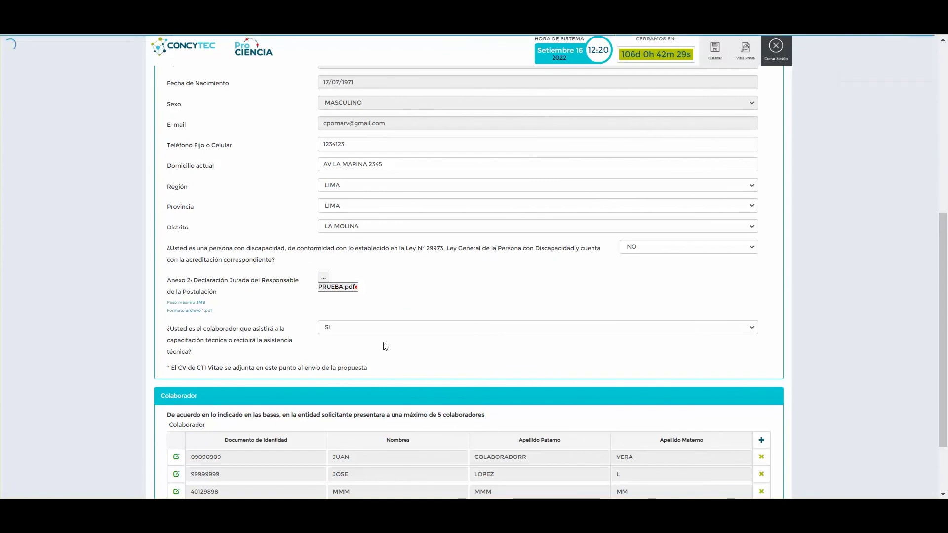
click(751, 328)
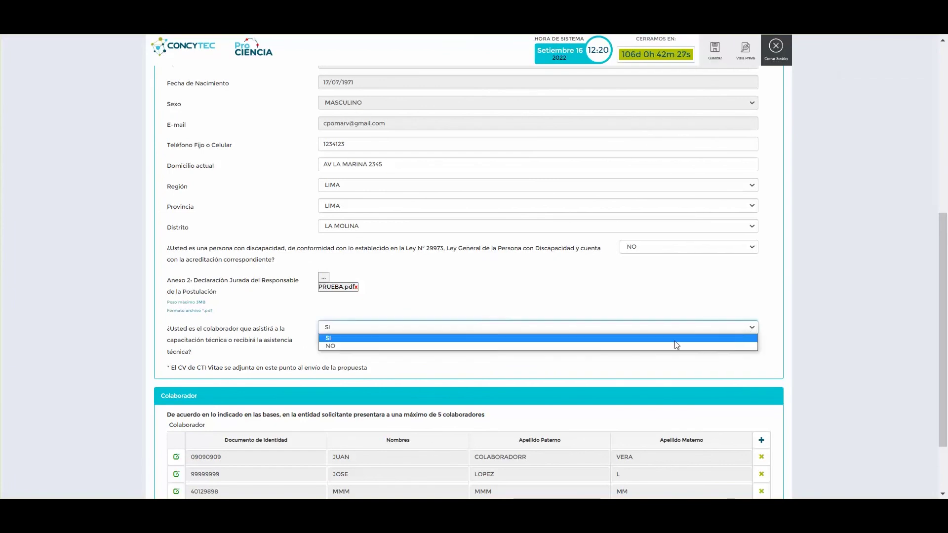
click(666, 339)
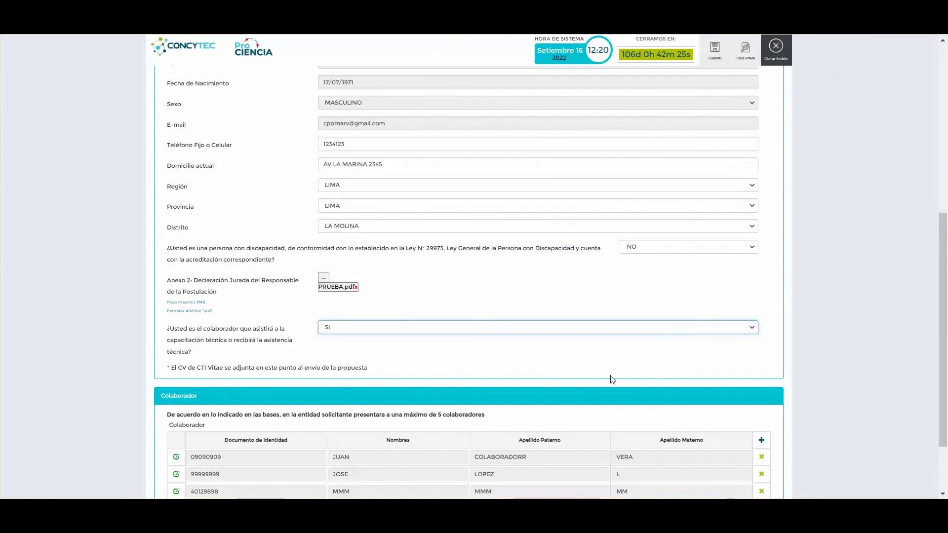
scroll(599, 385, down, 1)
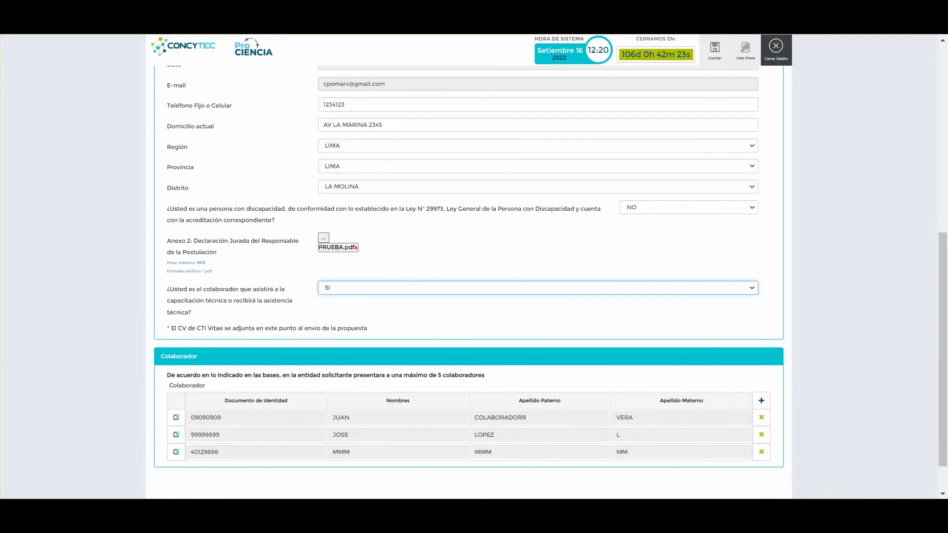
click(489, 291)
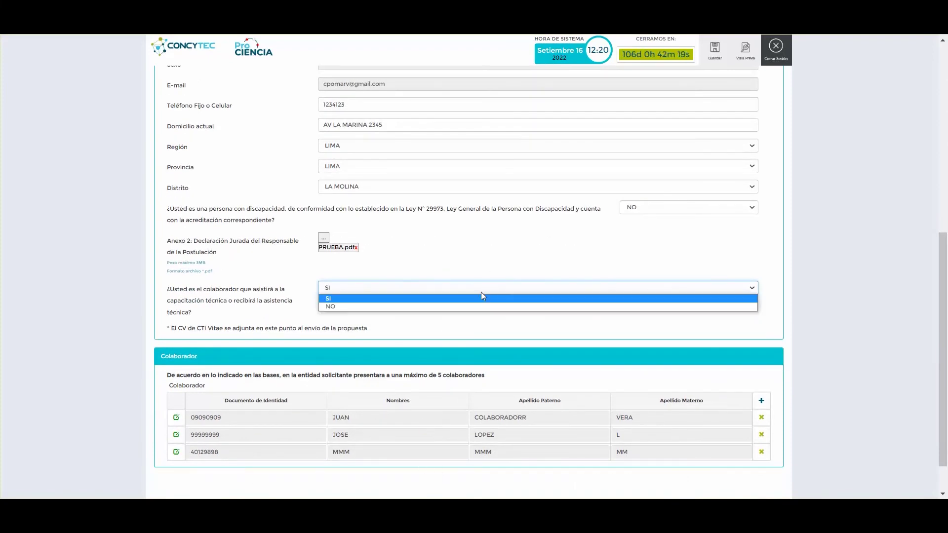
click(482, 292)
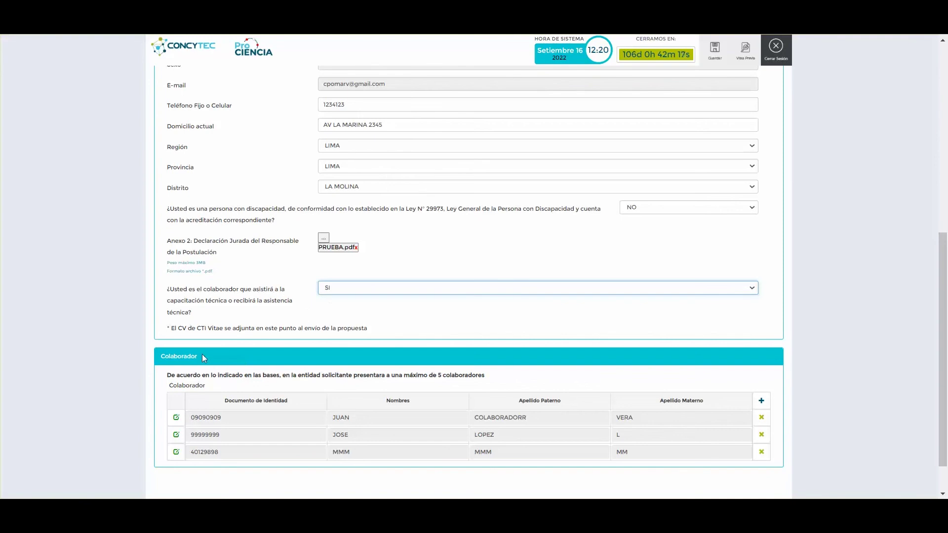
click(764, 406)
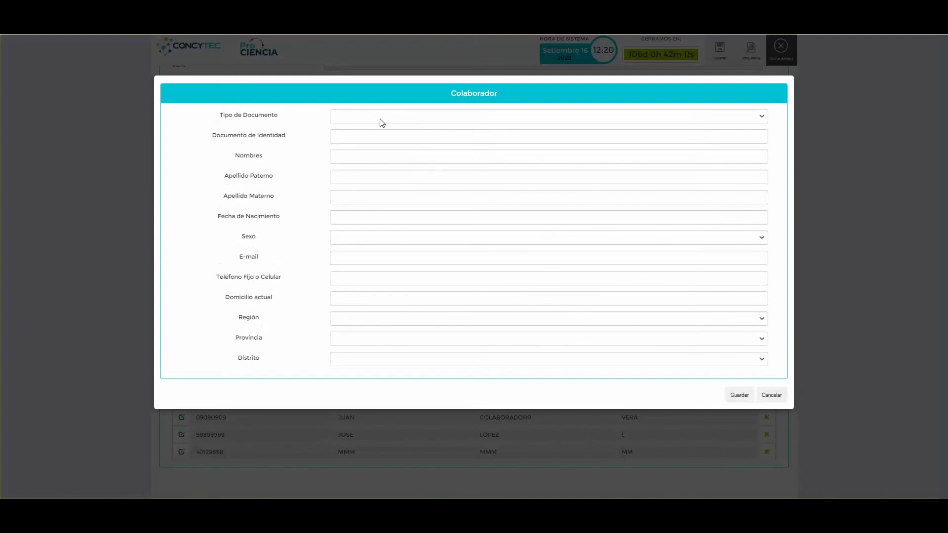
- Enter the collaborator's DNI, first name and birth date 14 of 1982
click(379, 118)
click(355, 134)
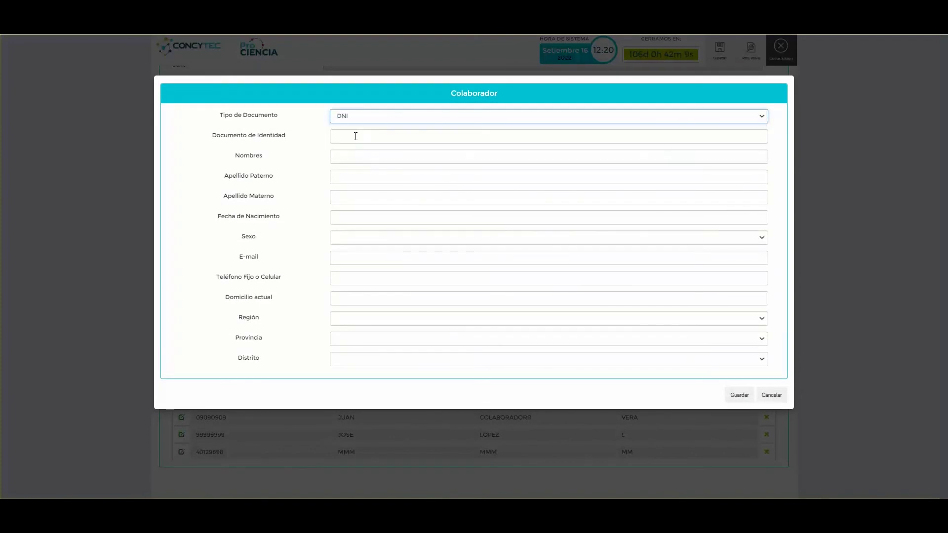
click(356, 137)
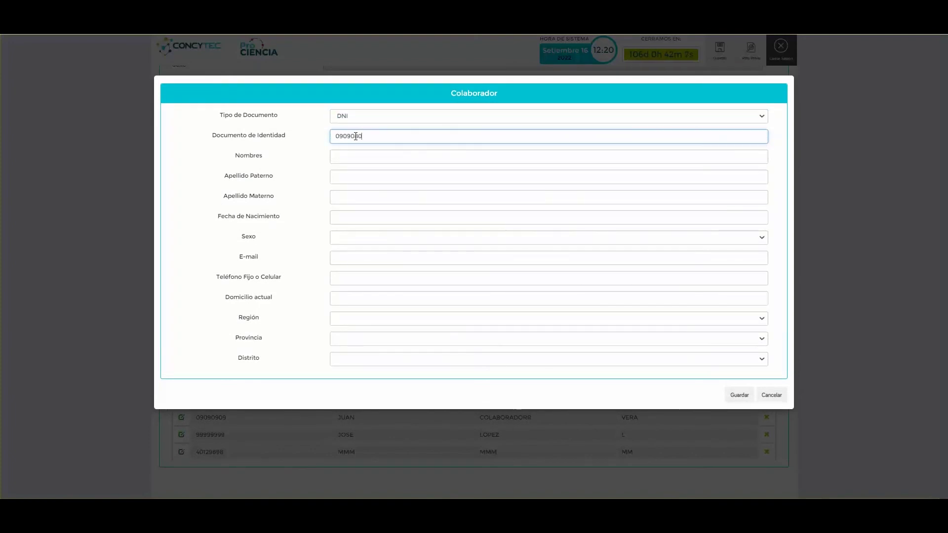
key(BackSpace)
key(BackSpace)
key(BackSpace)
key(BackSpace)
key(BackSpace)
key(BackSpace)
key(BackSpace)
key(Tab)
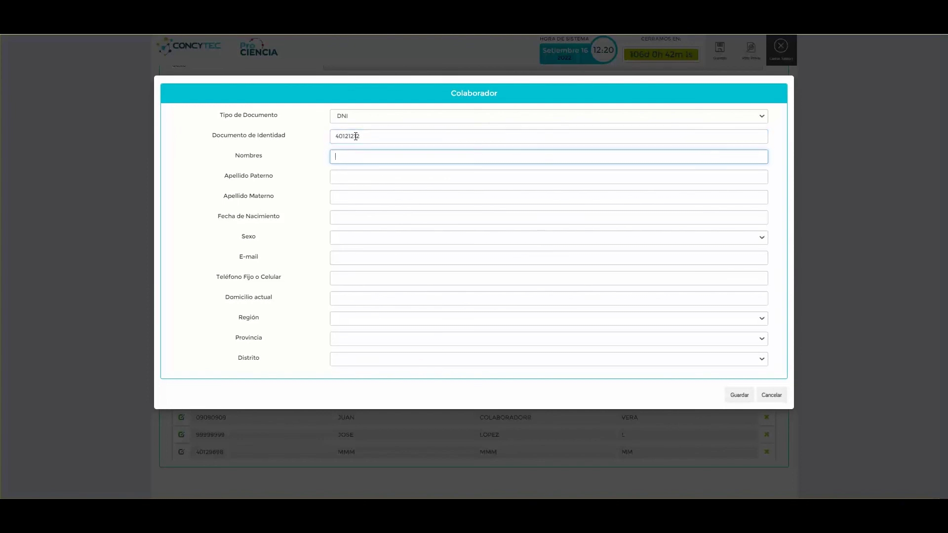
text(mARIA)
key(Tab)
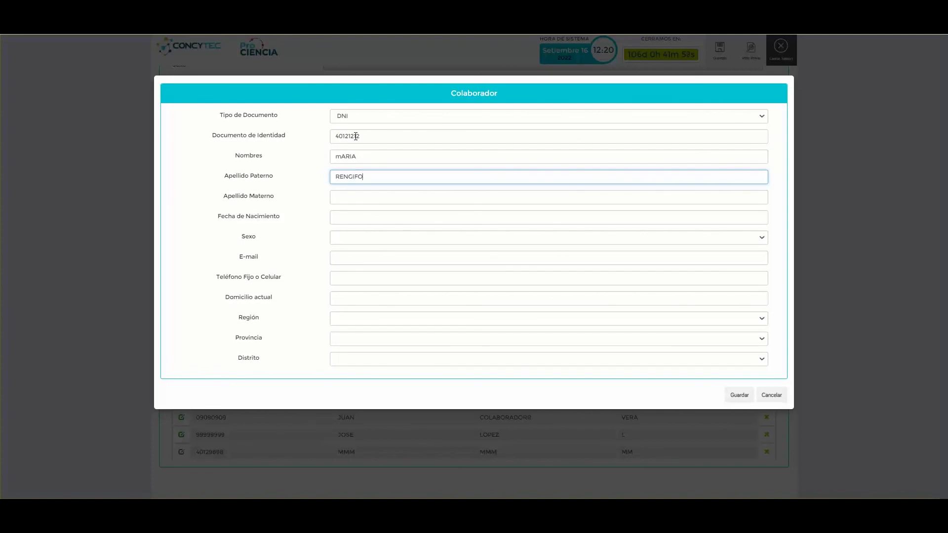
key(Tab)
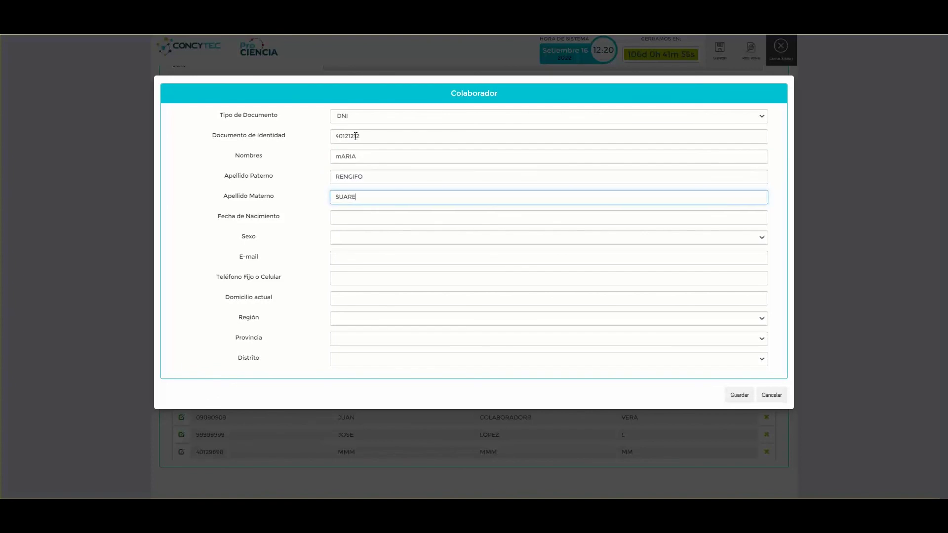
key(Tab)
click(384, 288)
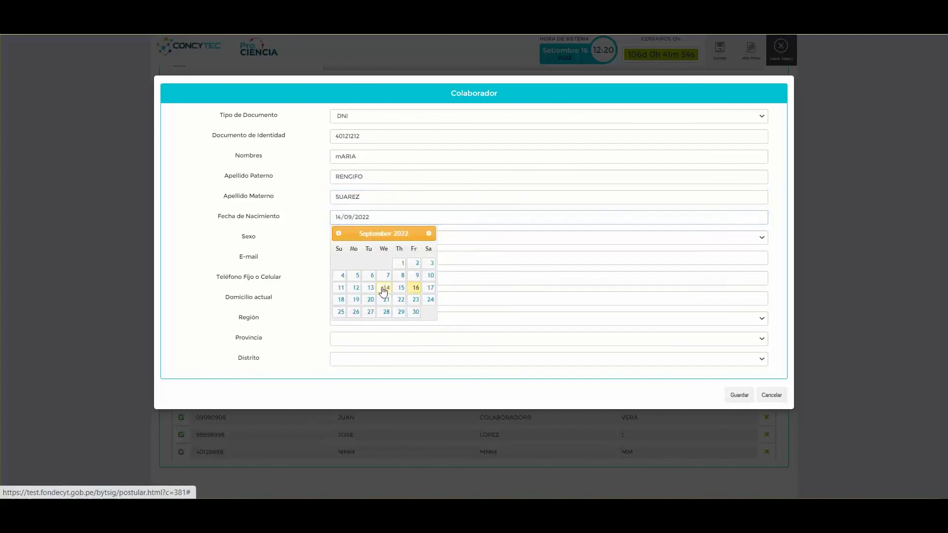
double_click(384, 218)
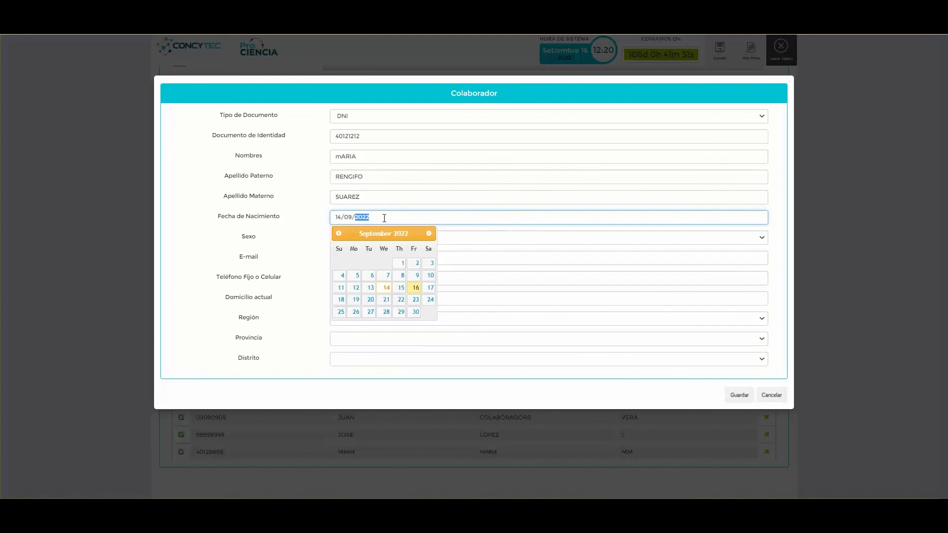
text(1982)
- Set sex to FEMENINO and fill in the collaborator's e-mail and current address
click(491, 242)
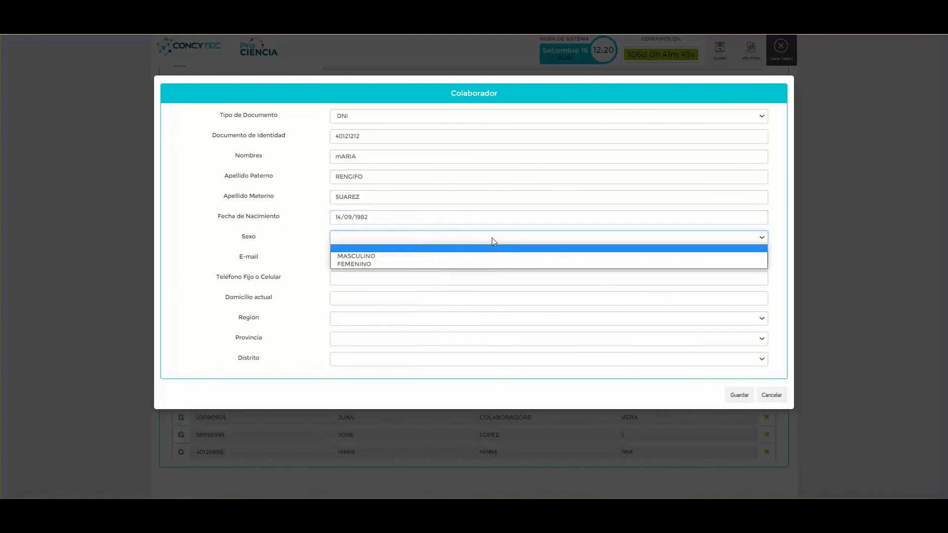
click(408, 262)
key(Tab)
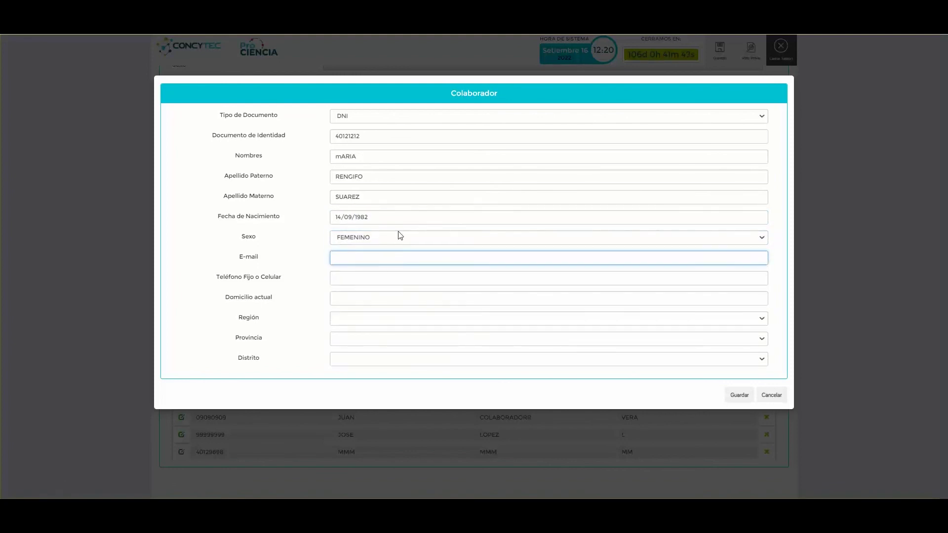
key(Tab)
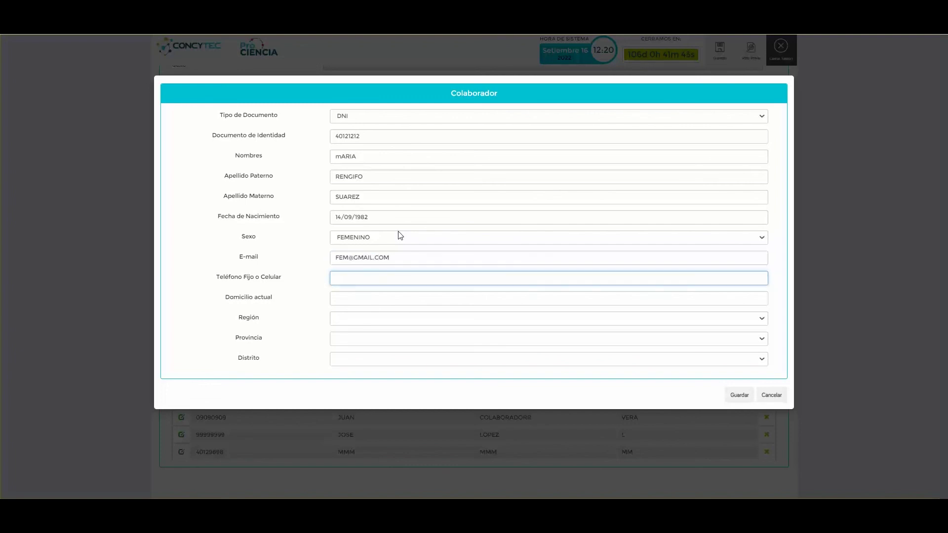
key(Tab)
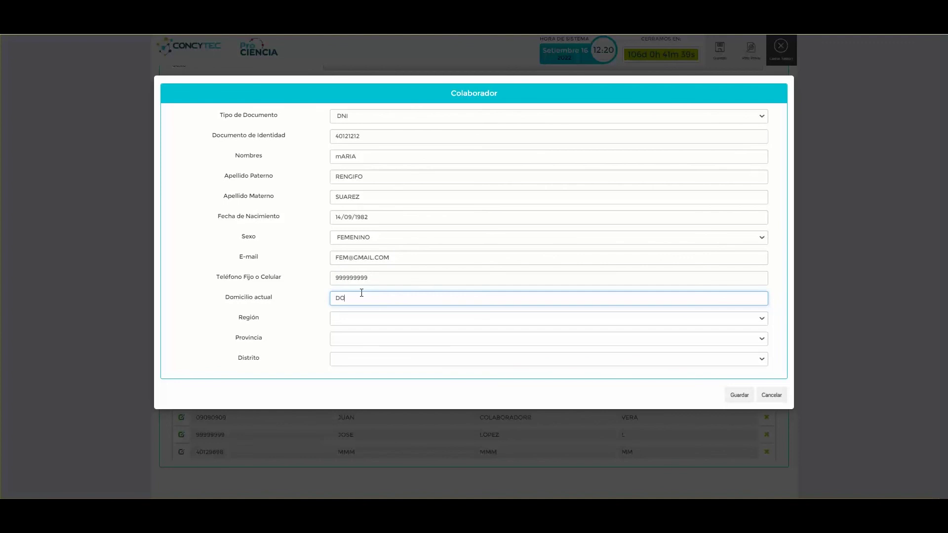
text(DOMICILIO ACTUAL)
key(Tab)
- Set location to AREQUIPA, CAMANA, JOSE MARIA QUIMPER and save the collaborator
click(354, 319)
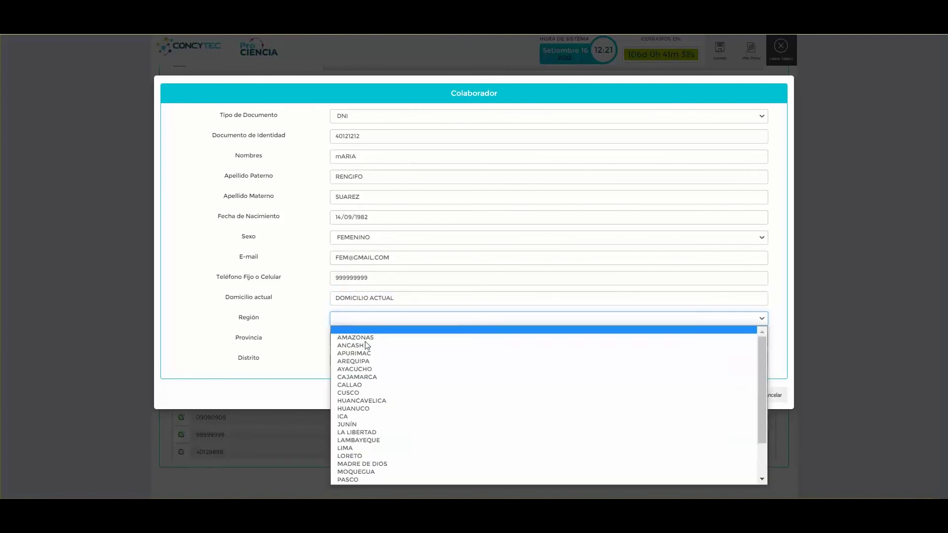
click(373, 361)
click(367, 341)
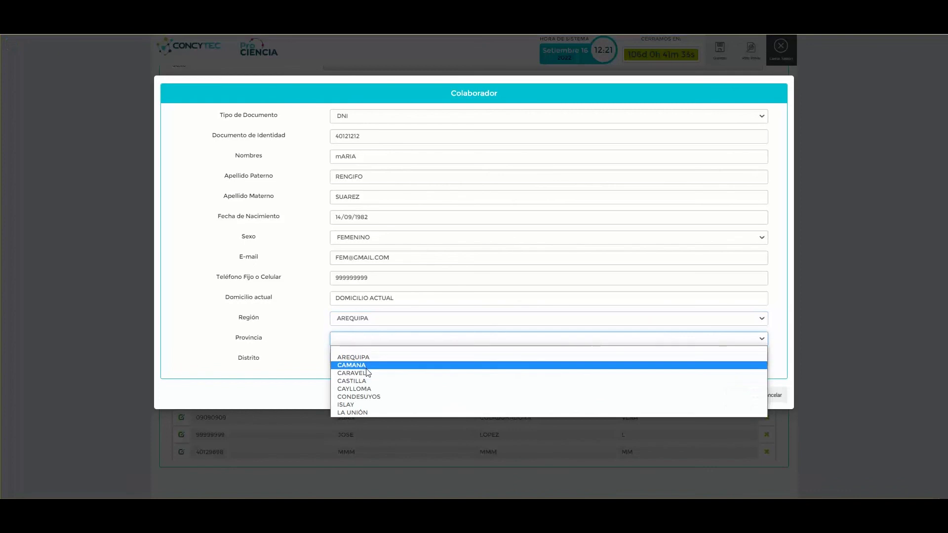
click(366, 364)
click(366, 360)
click(368, 365)
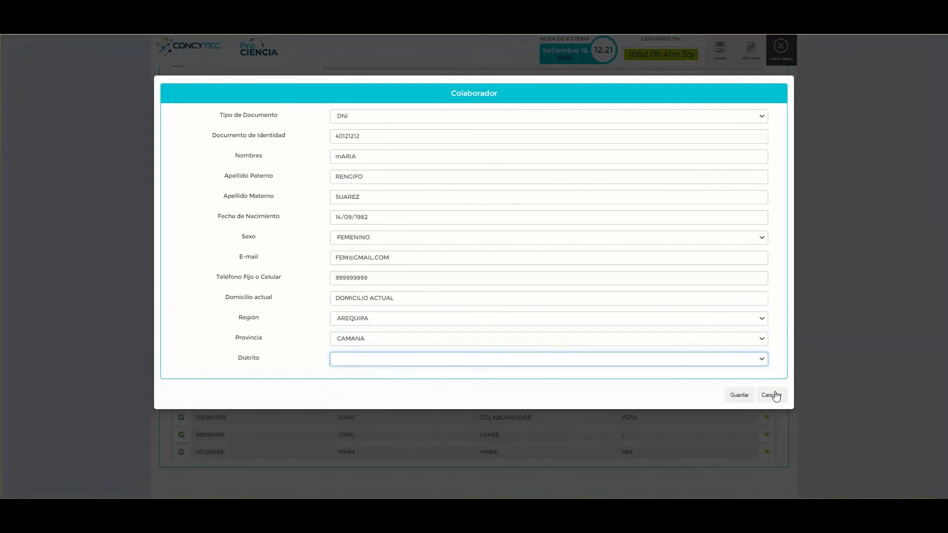
click(689, 360)
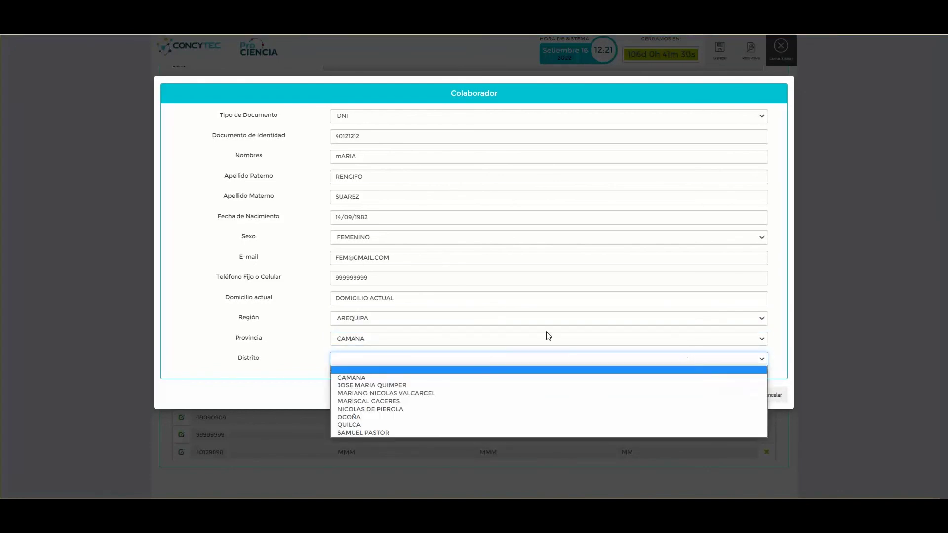
click(410, 385)
click(733, 395)
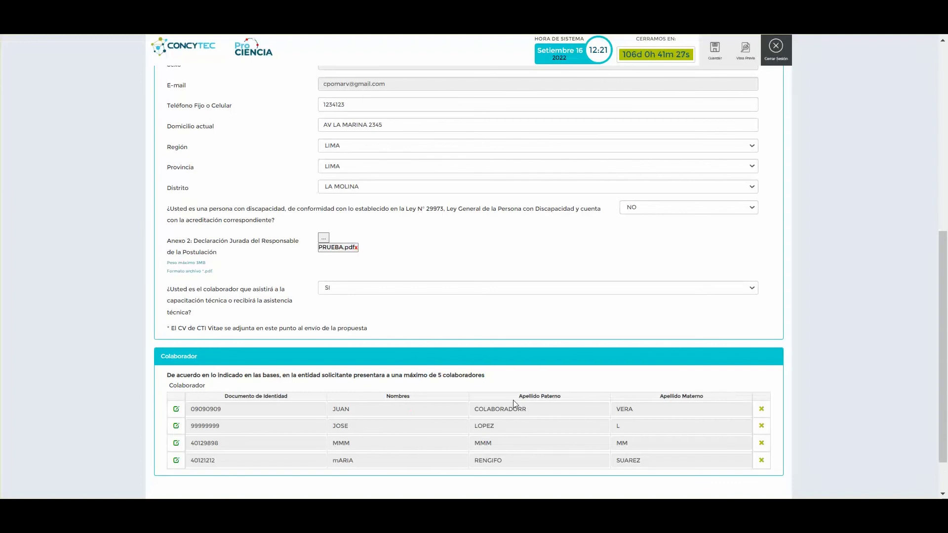
- Save the application data from the top of the page
scroll(525, 233, up, 3)
scroll(525, 233, up, 4)
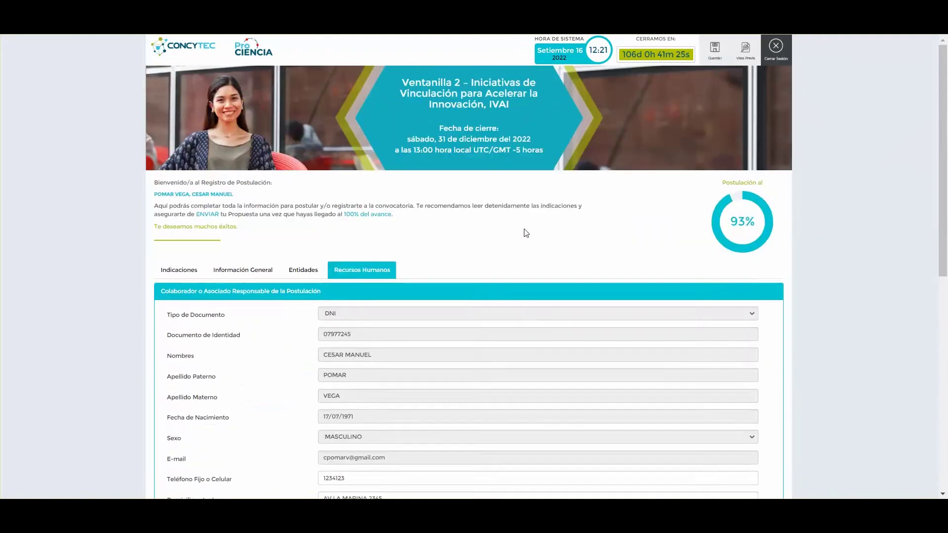
click(716, 54)
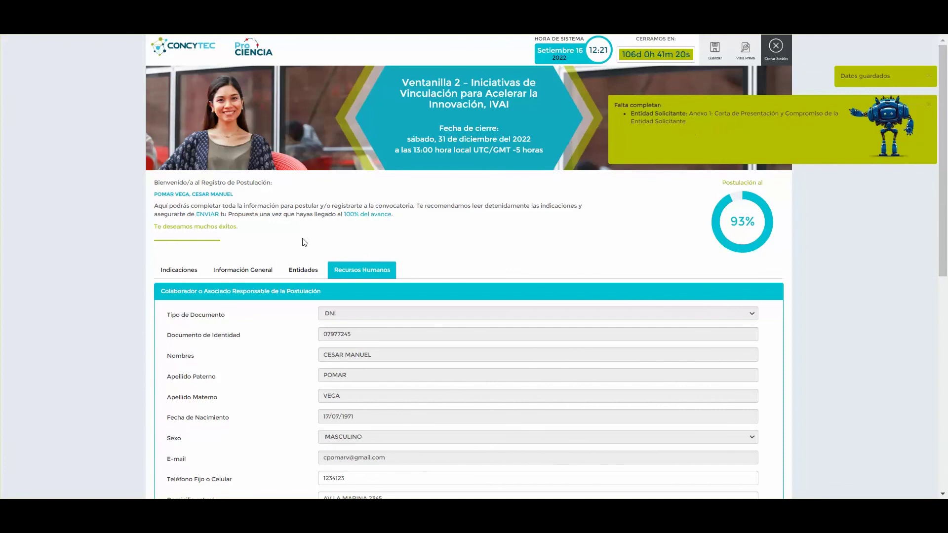
- Upload PRUEBA.pdf as Anexo 1 in Entidades and save the application again
click(307, 270)
scroll(307, 270, down, 1)
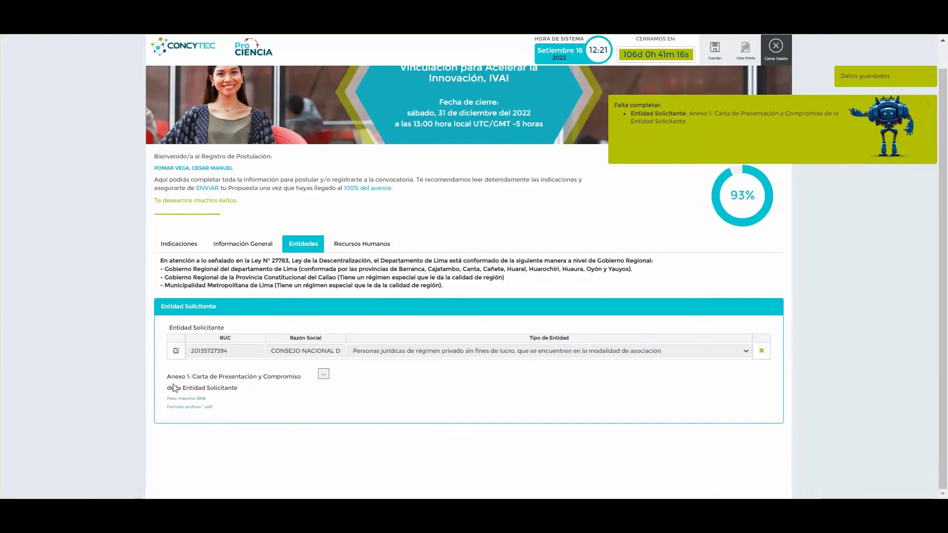
click(323, 375)
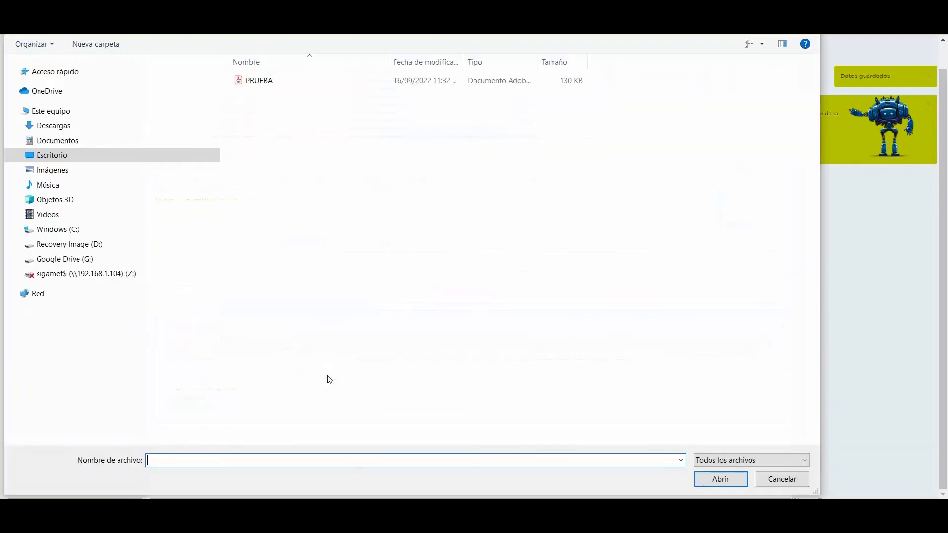
click(269, 86)
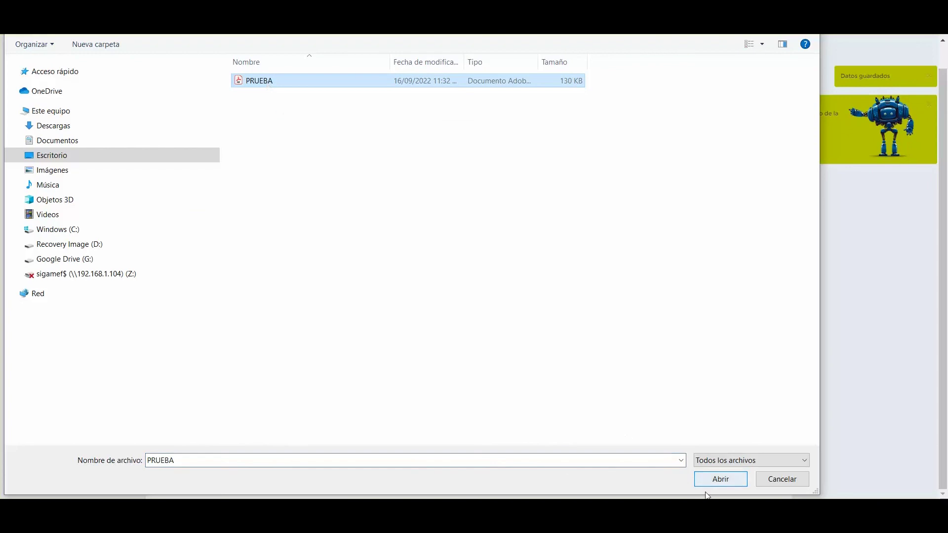
click(723, 480)
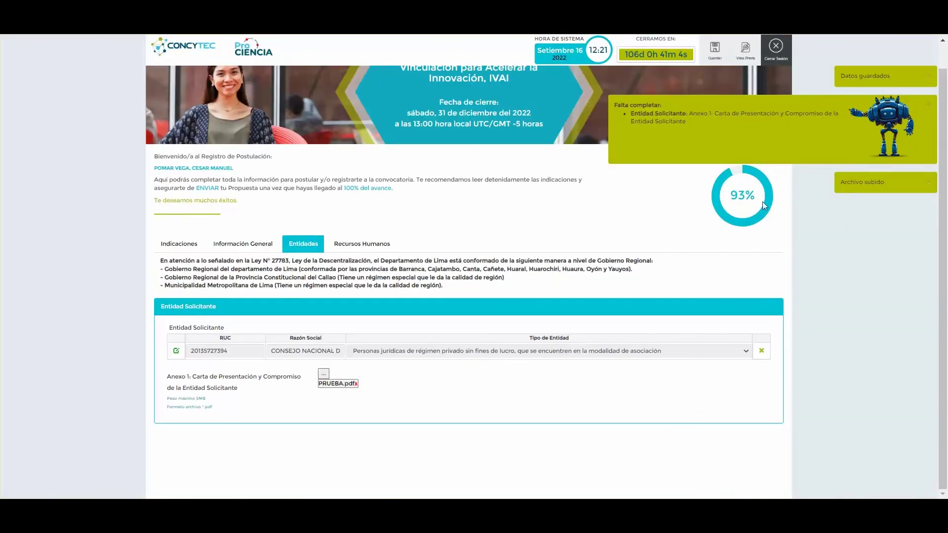
click(716, 54)
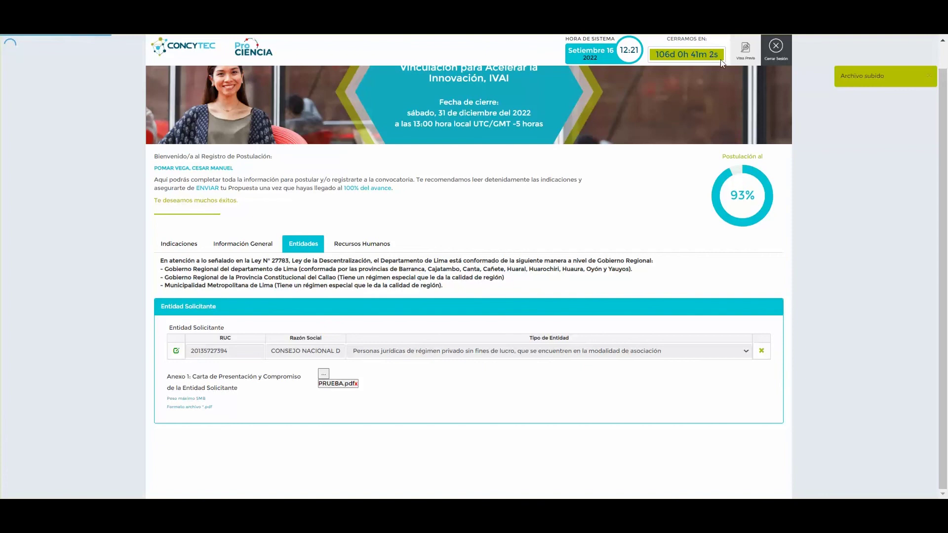